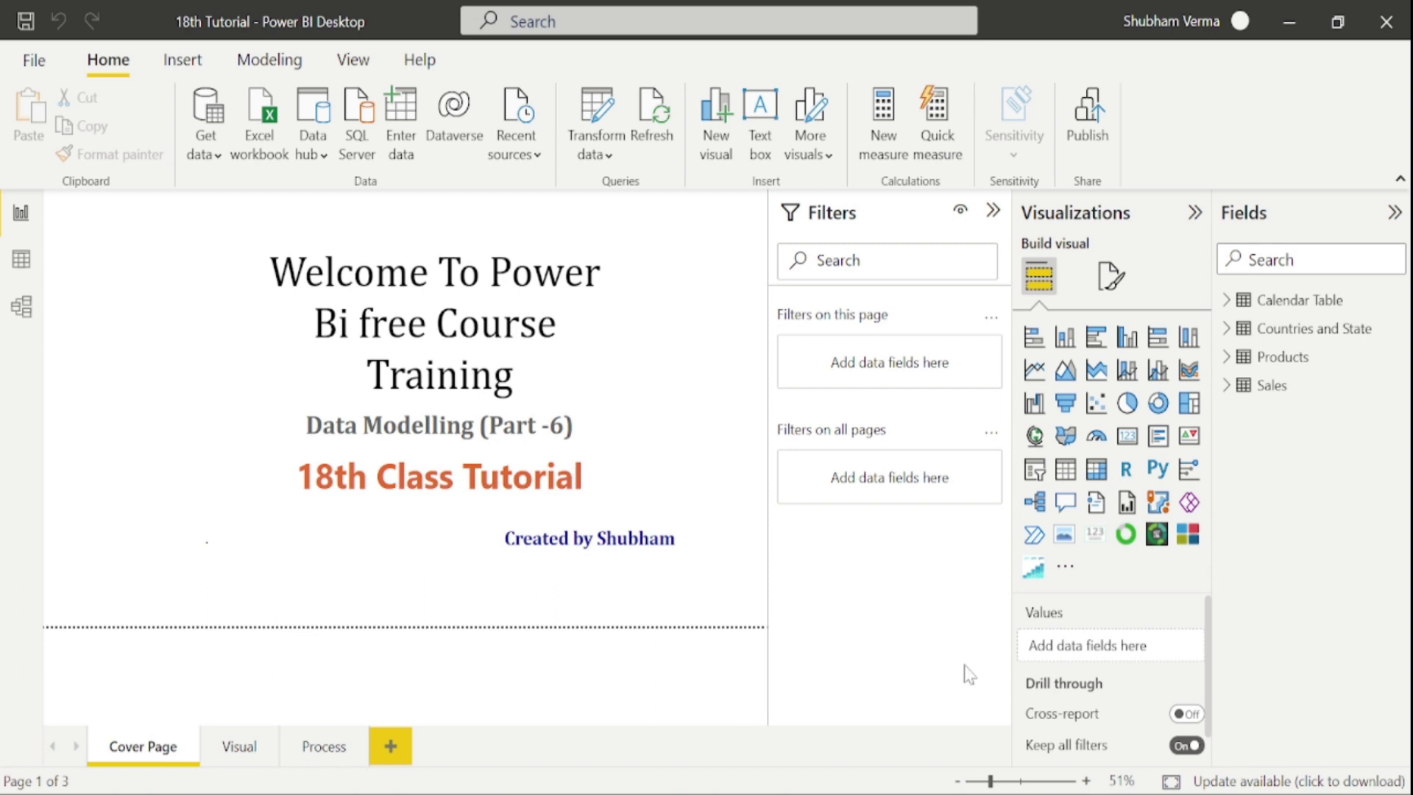
# Step: Review the Calendar Table's data and the Countries and State table's Sales id and Country columns
pyautogui.click(1300, 301)
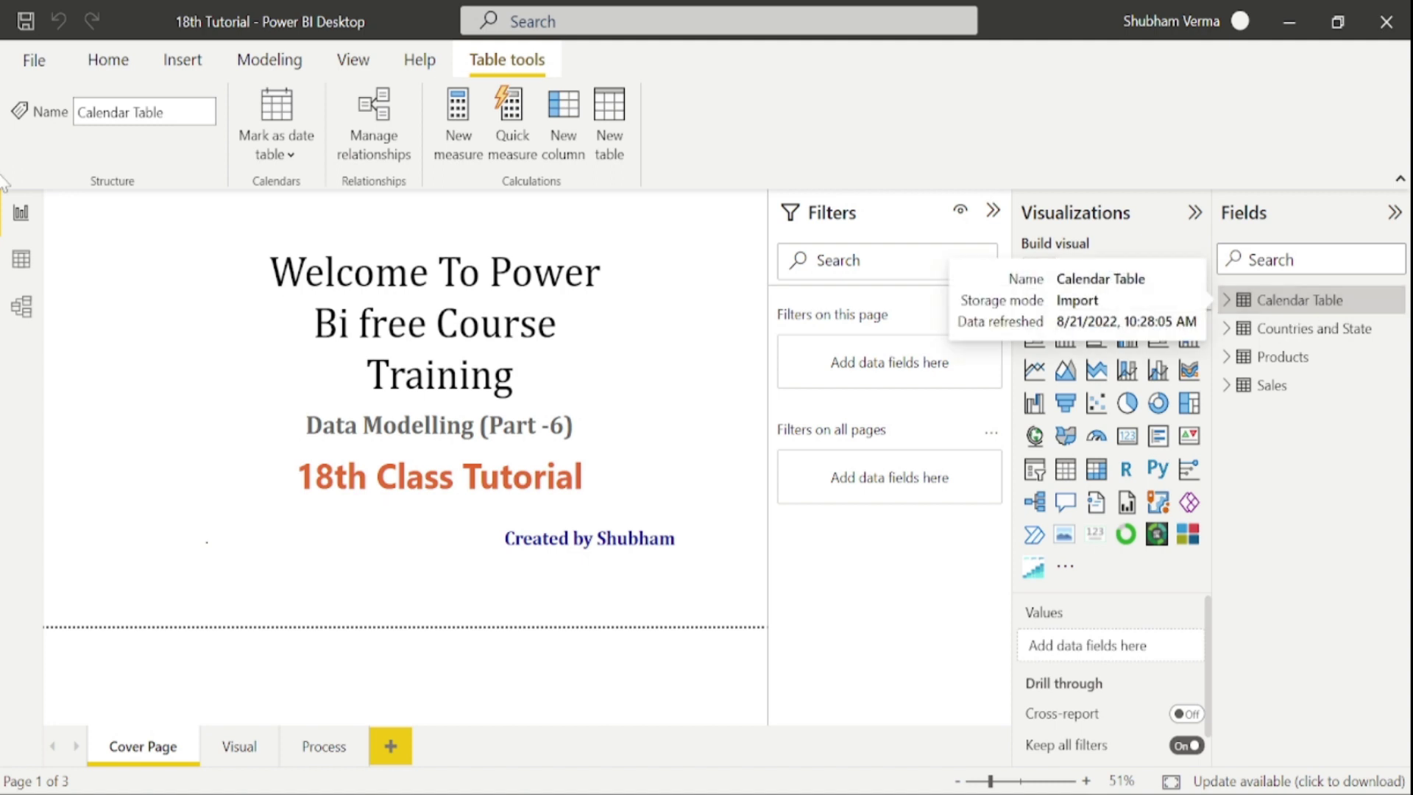
pyautogui.click(21, 261)
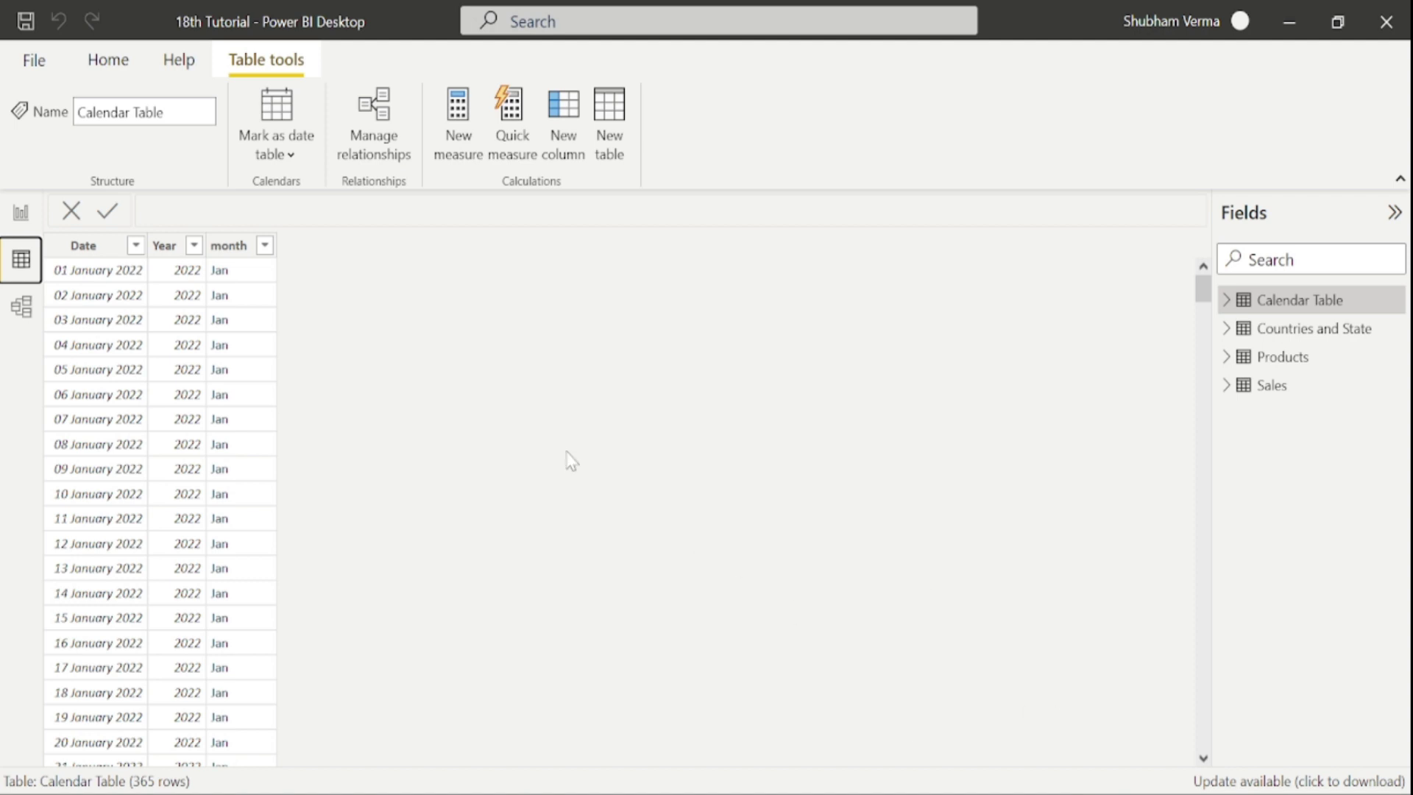
pyautogui.click(1315, 334)
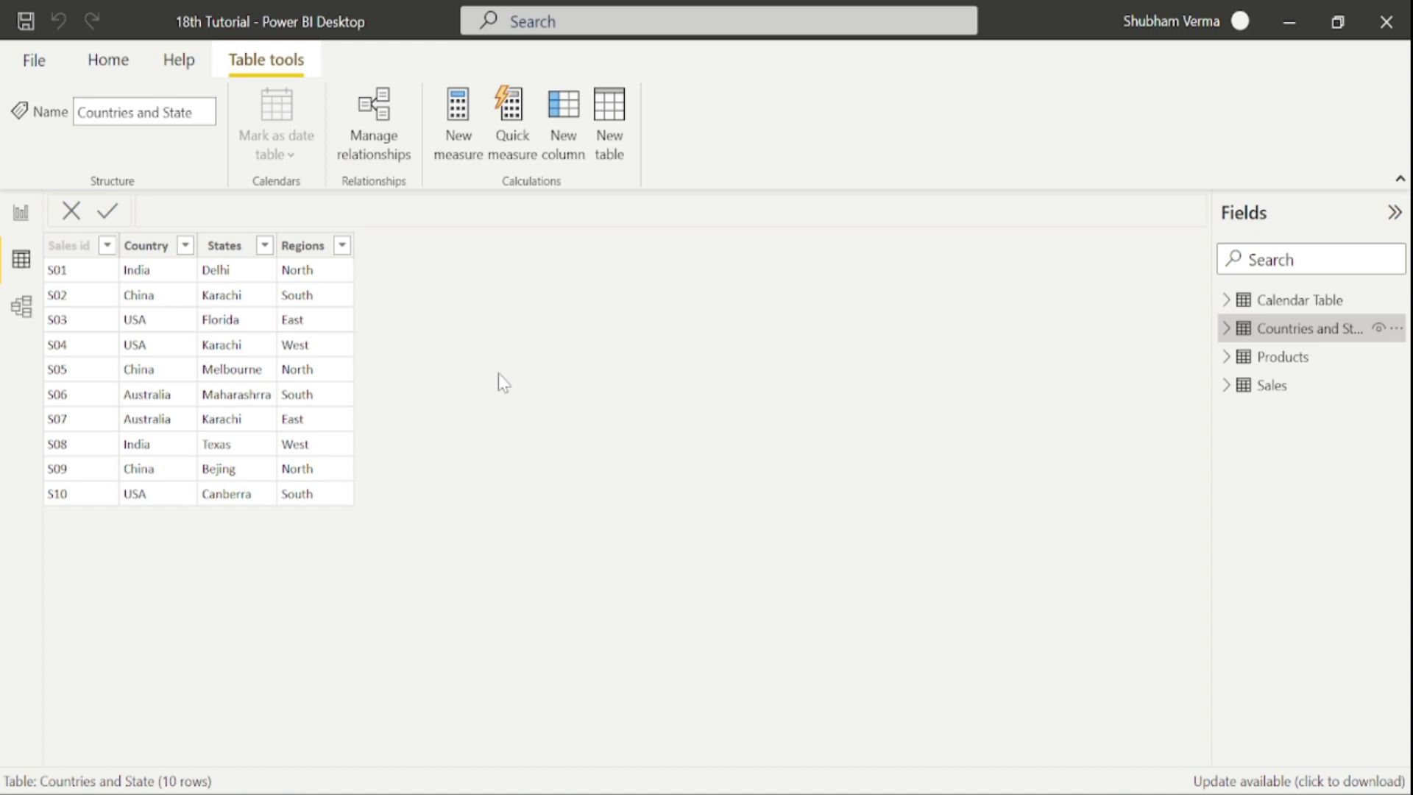
pyautogui.click(75, 246)
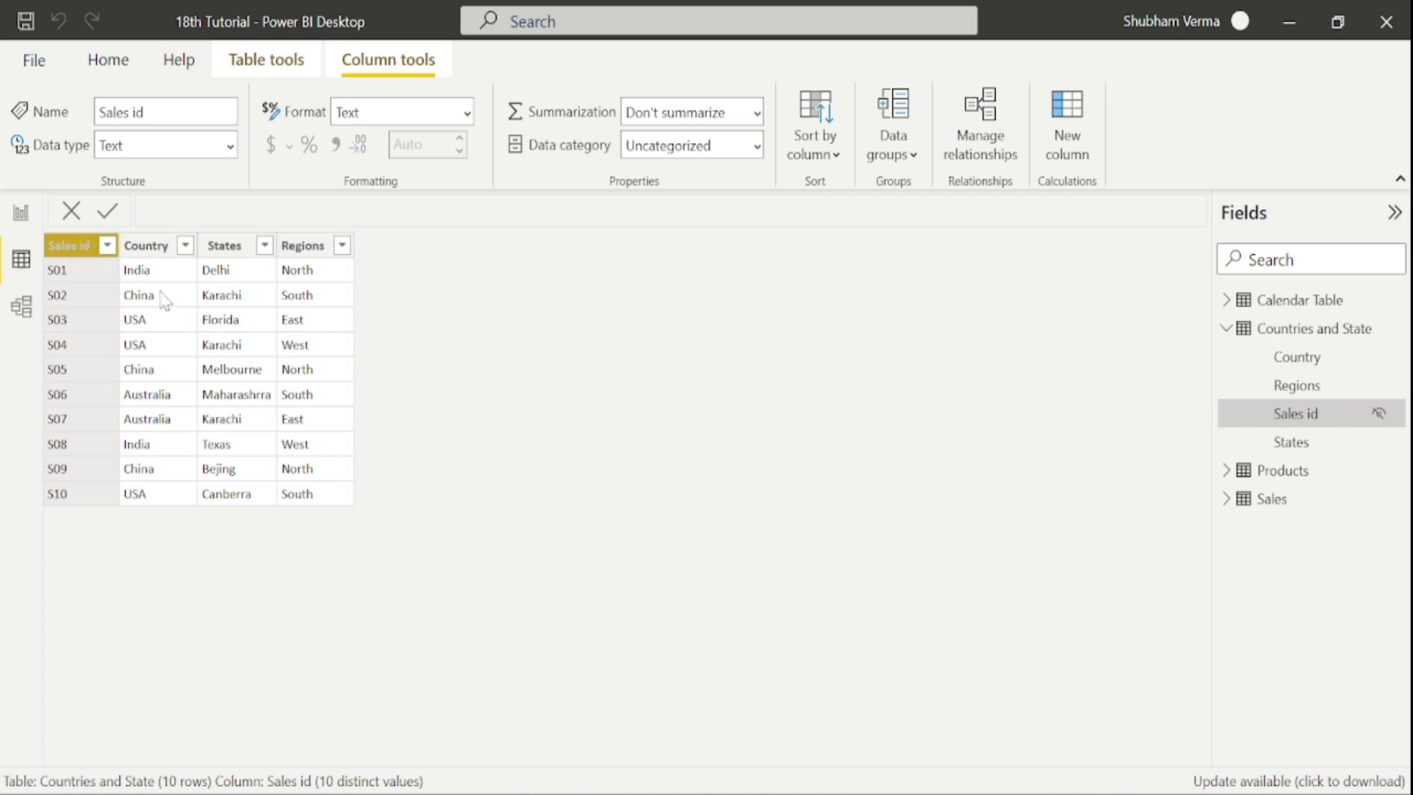
pyautogui.click(147, 247)
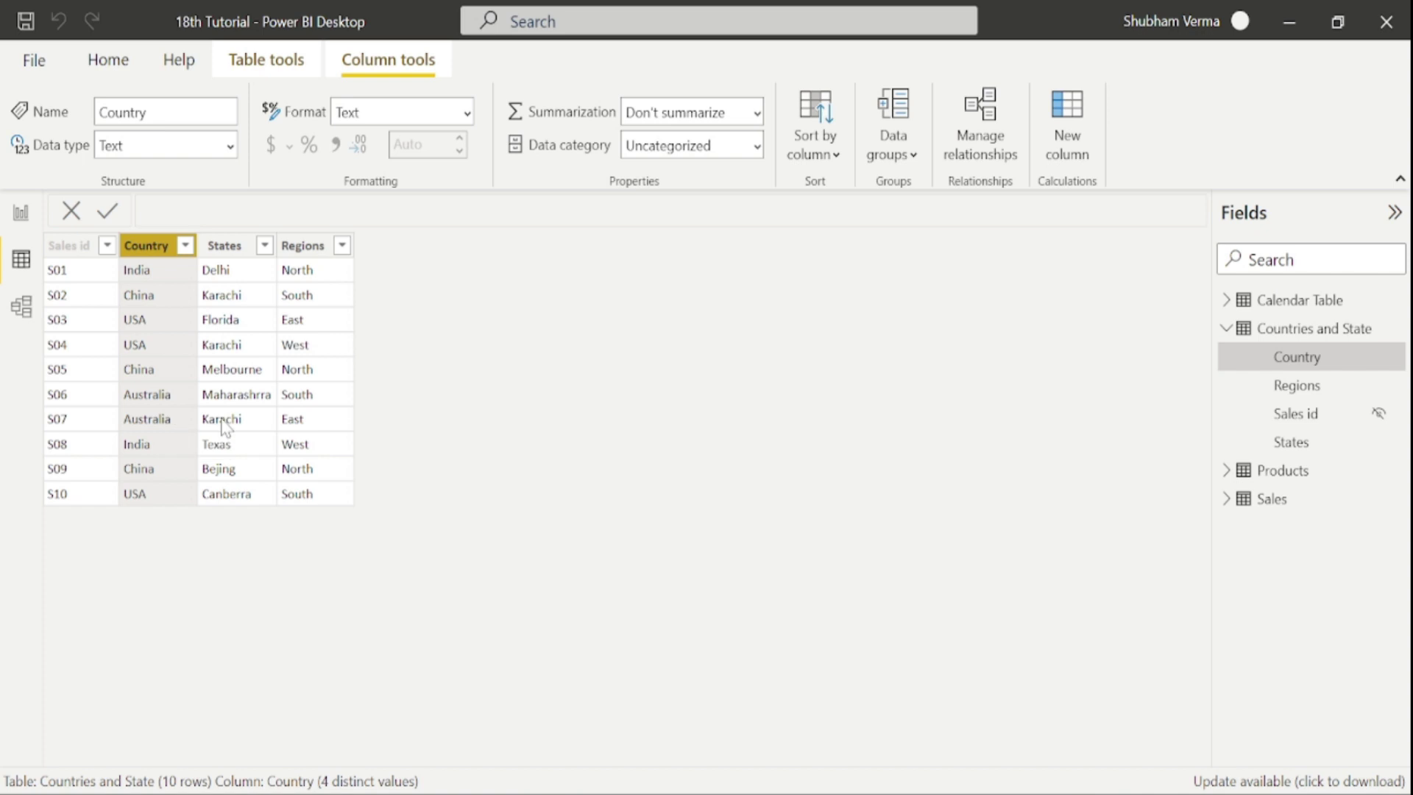
pyautogui.click(74, 250)
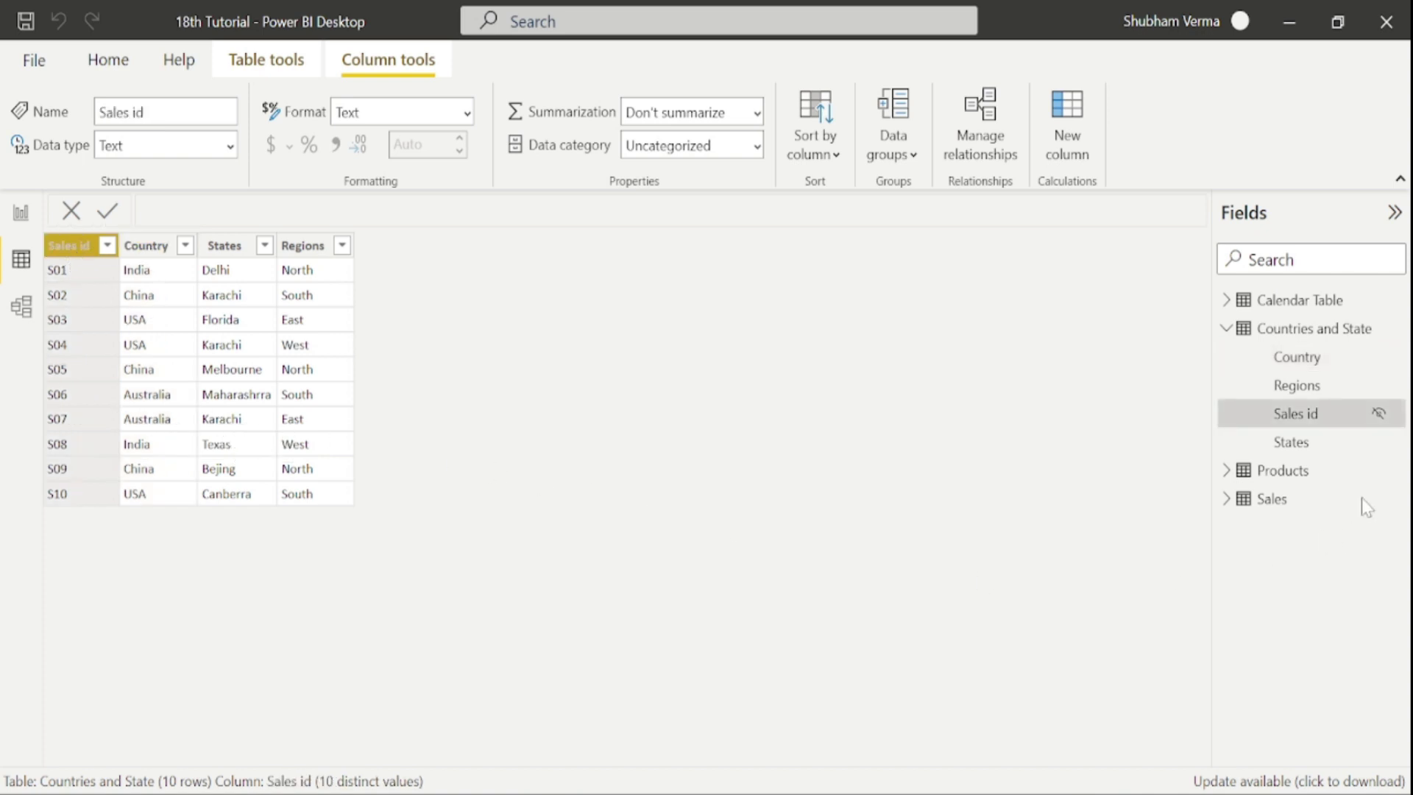
pyautogui.click(1226, 329)
# Step: Examine the Products table's Sales id and Products columns and the Sales table's Sales id column
pyautogui.click(1283, 358)
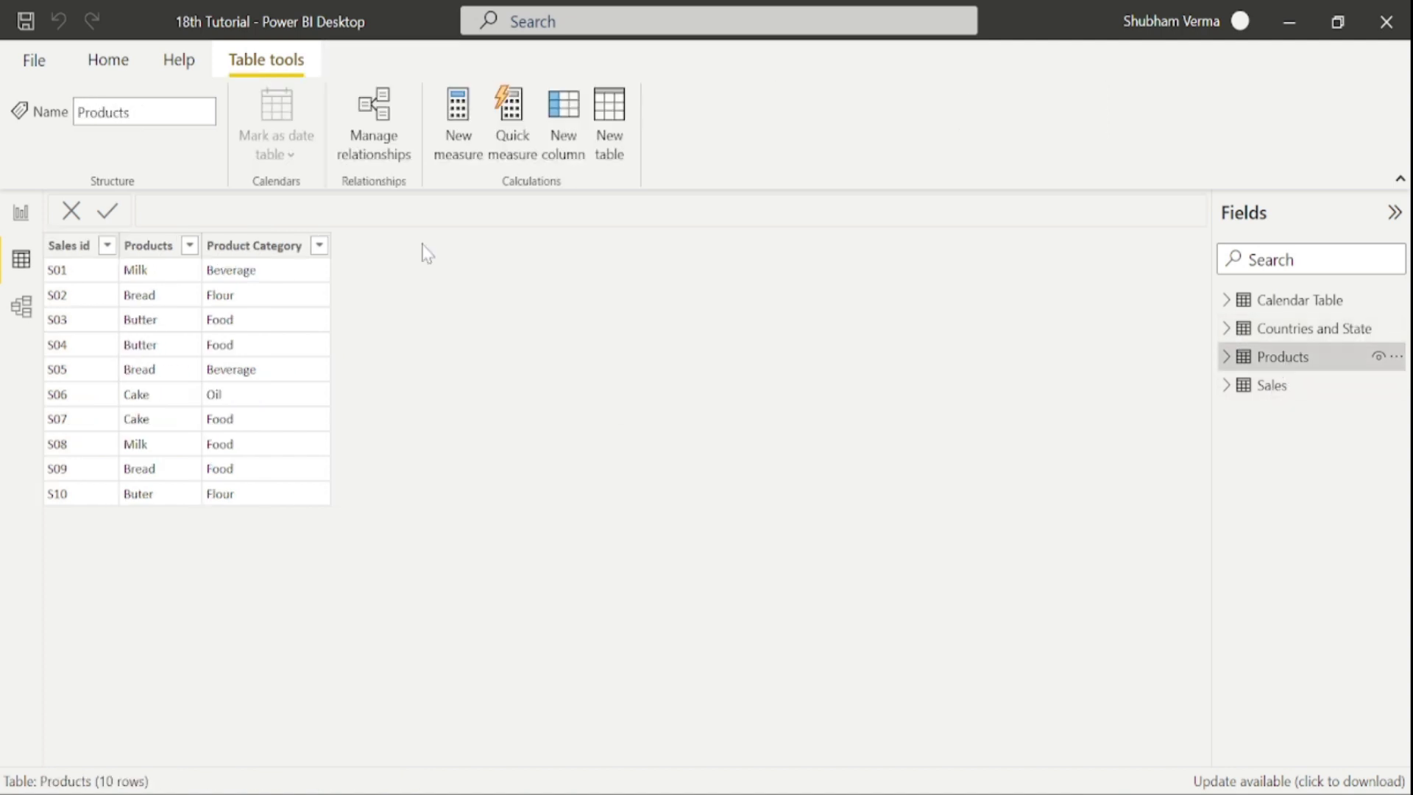
pyautogui.click(76, 251)
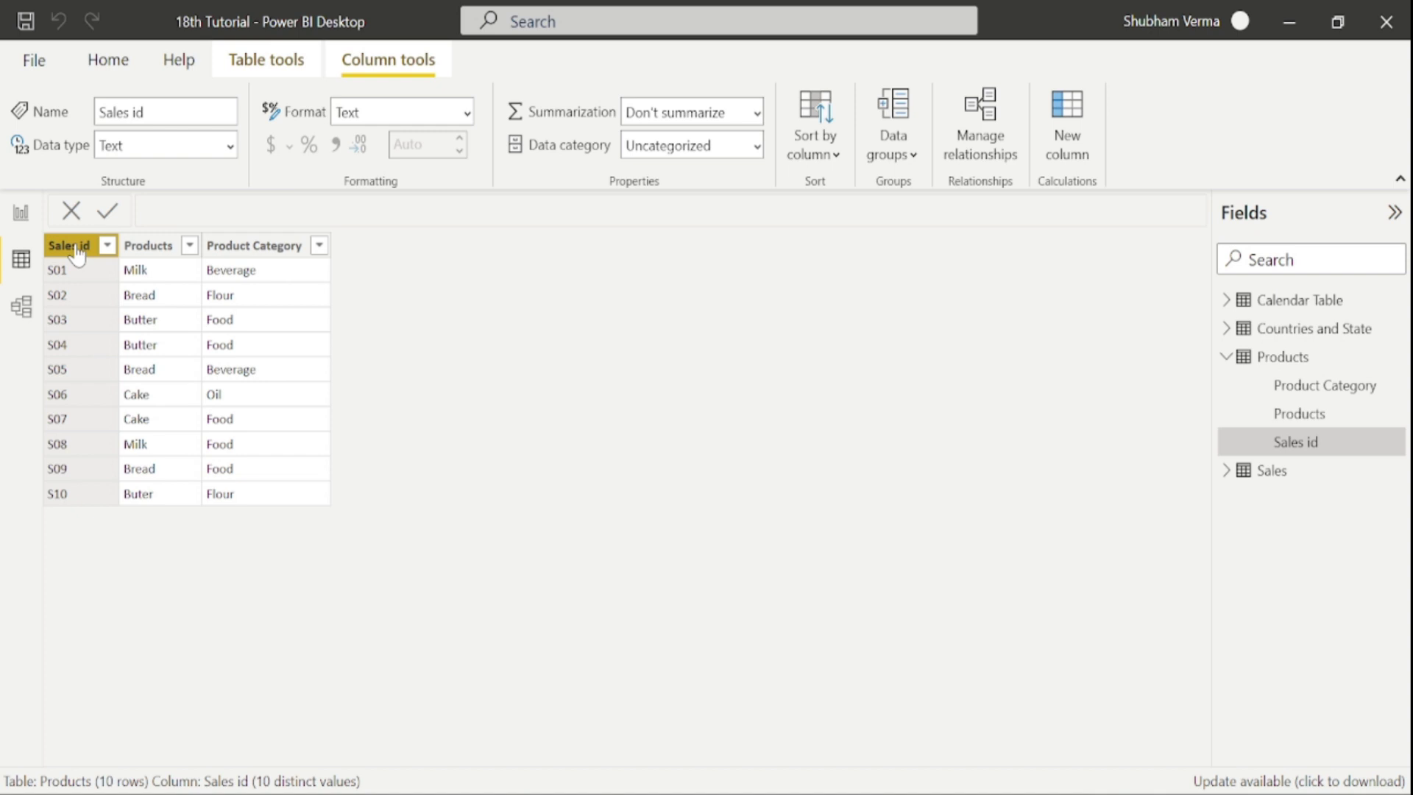
pyautogui.click(144, 248)
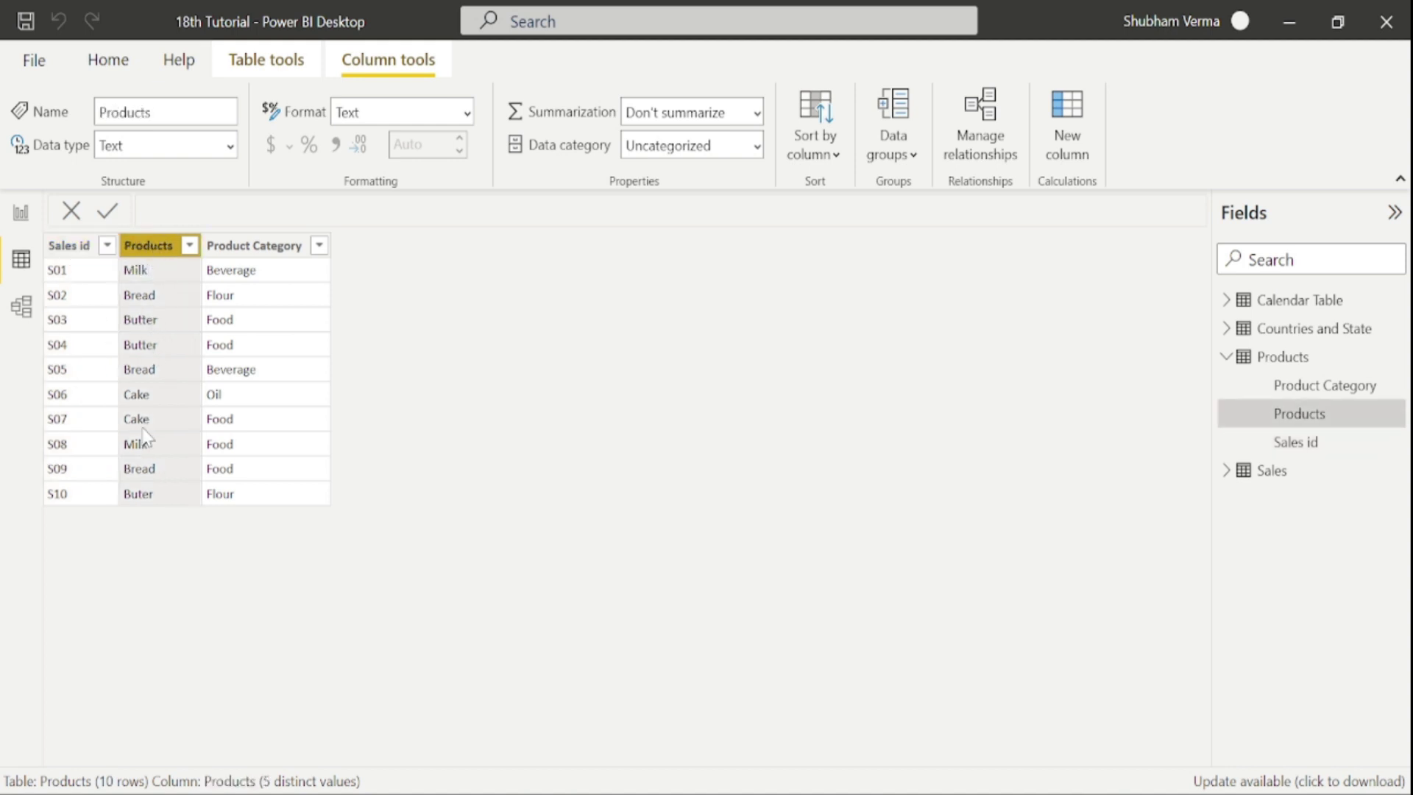
pyautogui.click(1226, 356)
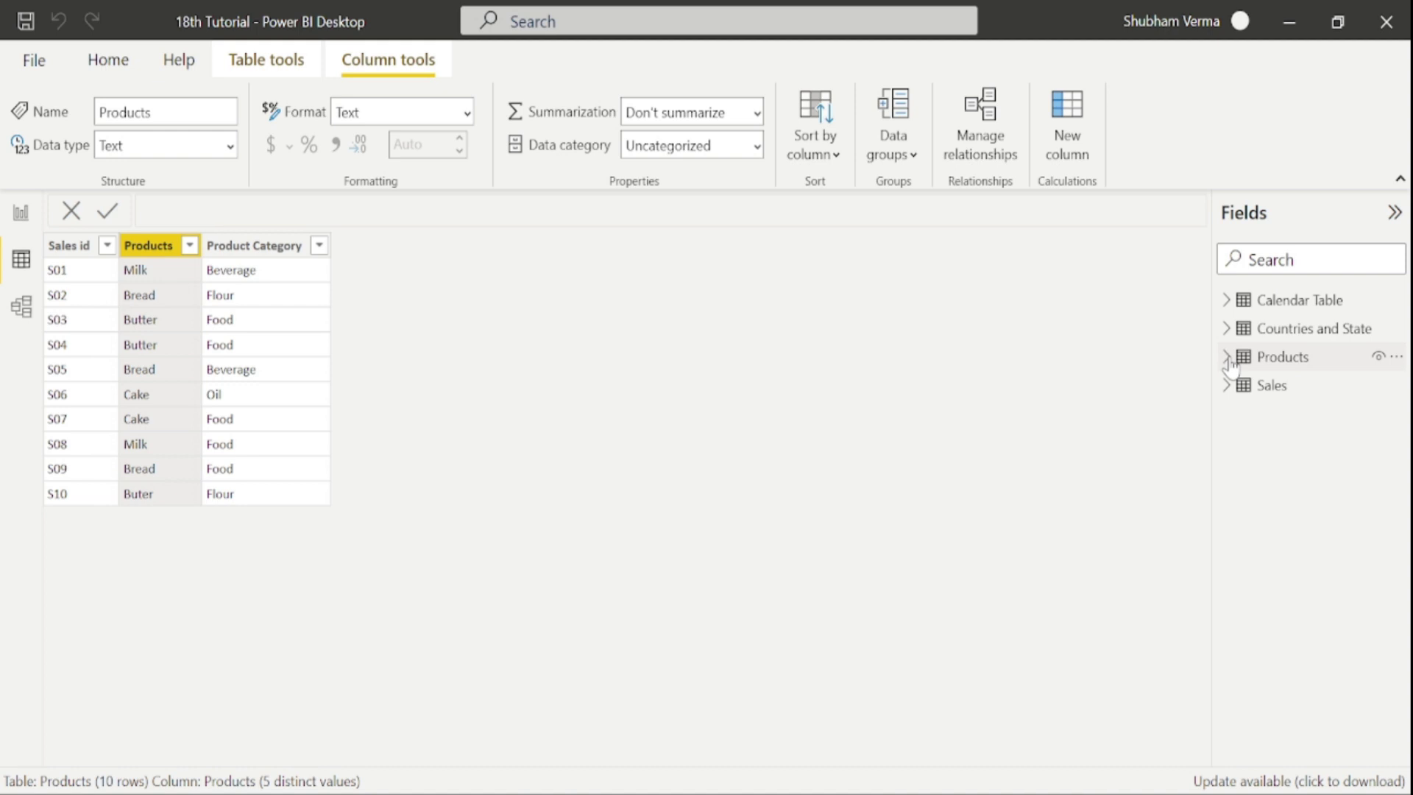
pyautogui.click(1281, 401)
pyautogui.click(46, 245)
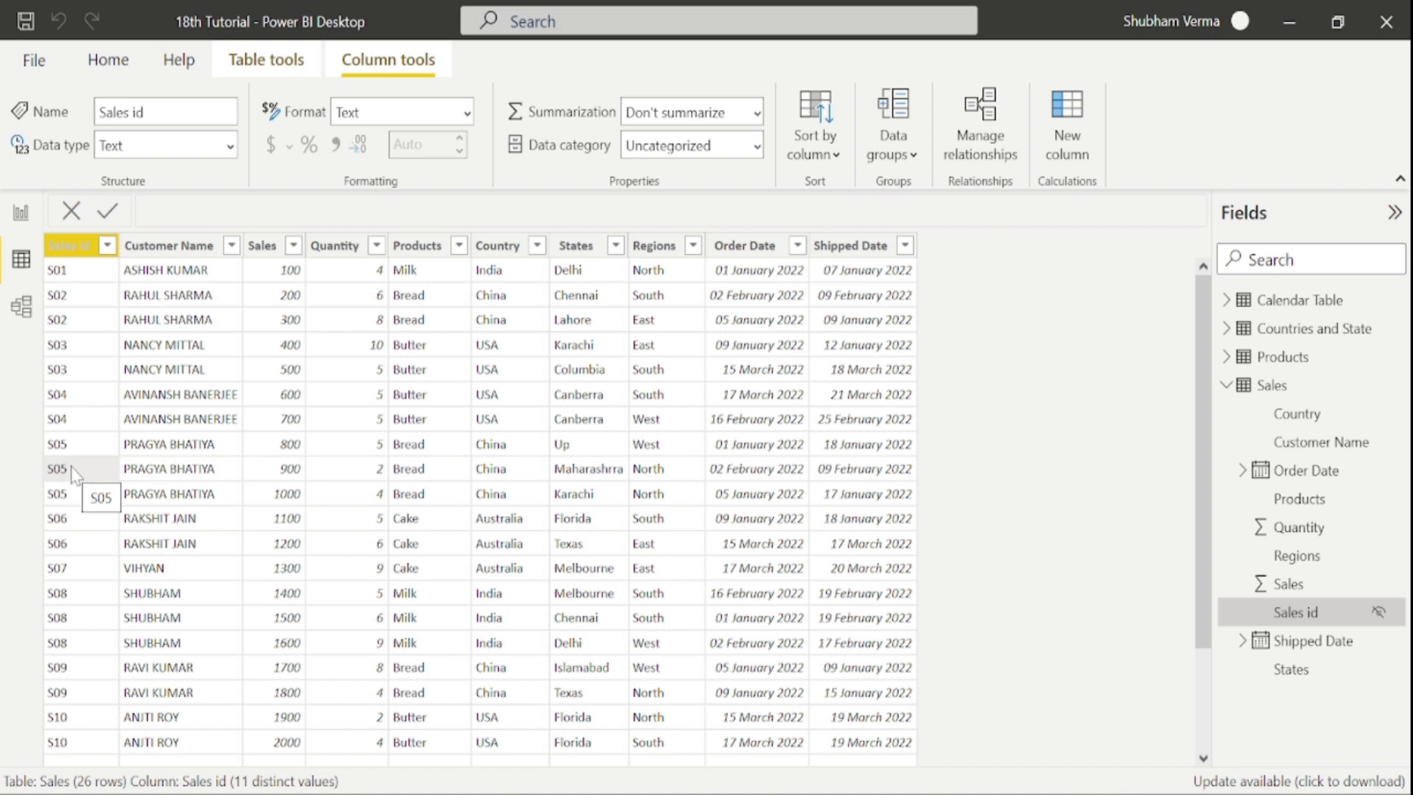
# Step: In the model diagram, move the Sales table up and relate Products' Sales id to Sales' Sales id
pyautogui.click(22, 307)
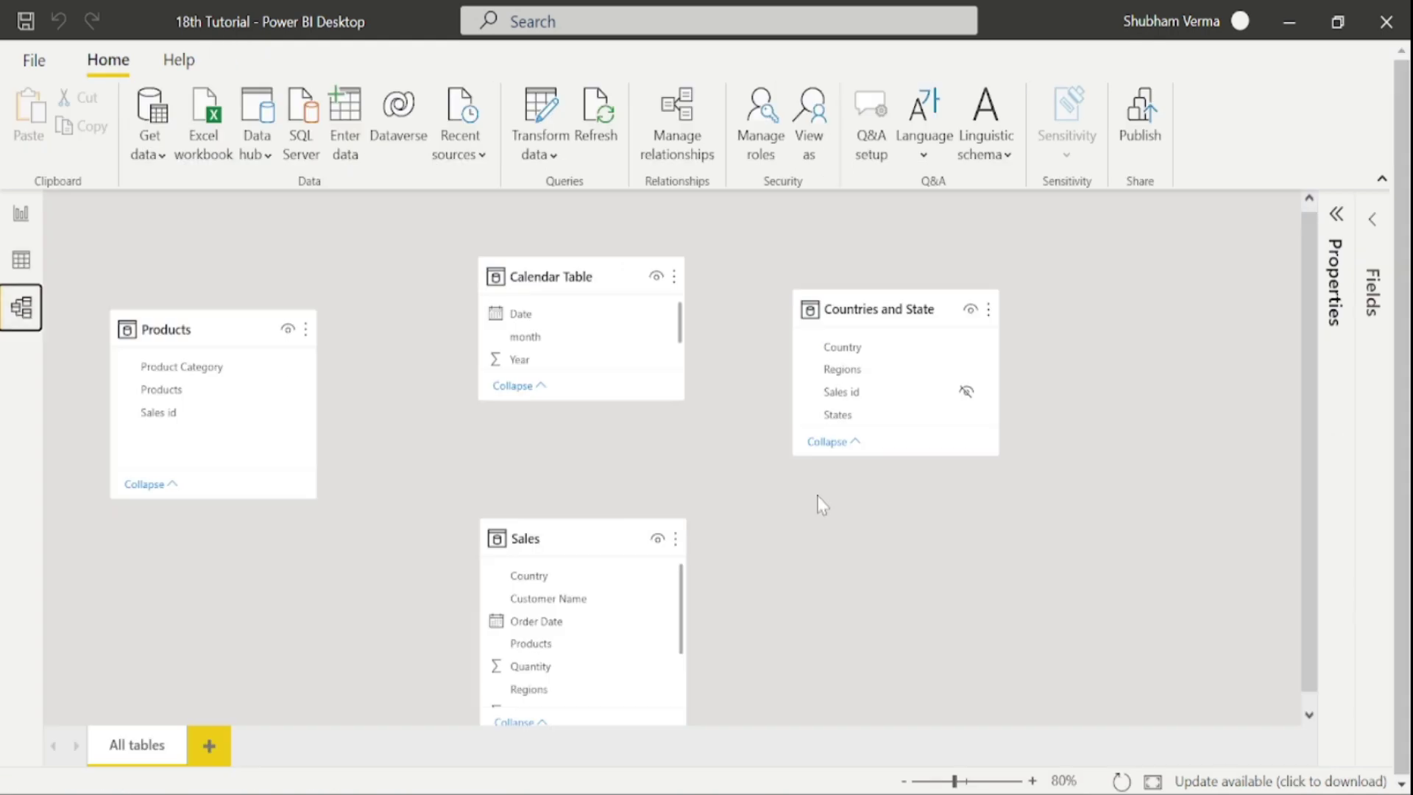
pyautogui.moveTo(582, 538); pyautogui.dragTo(579, 479)
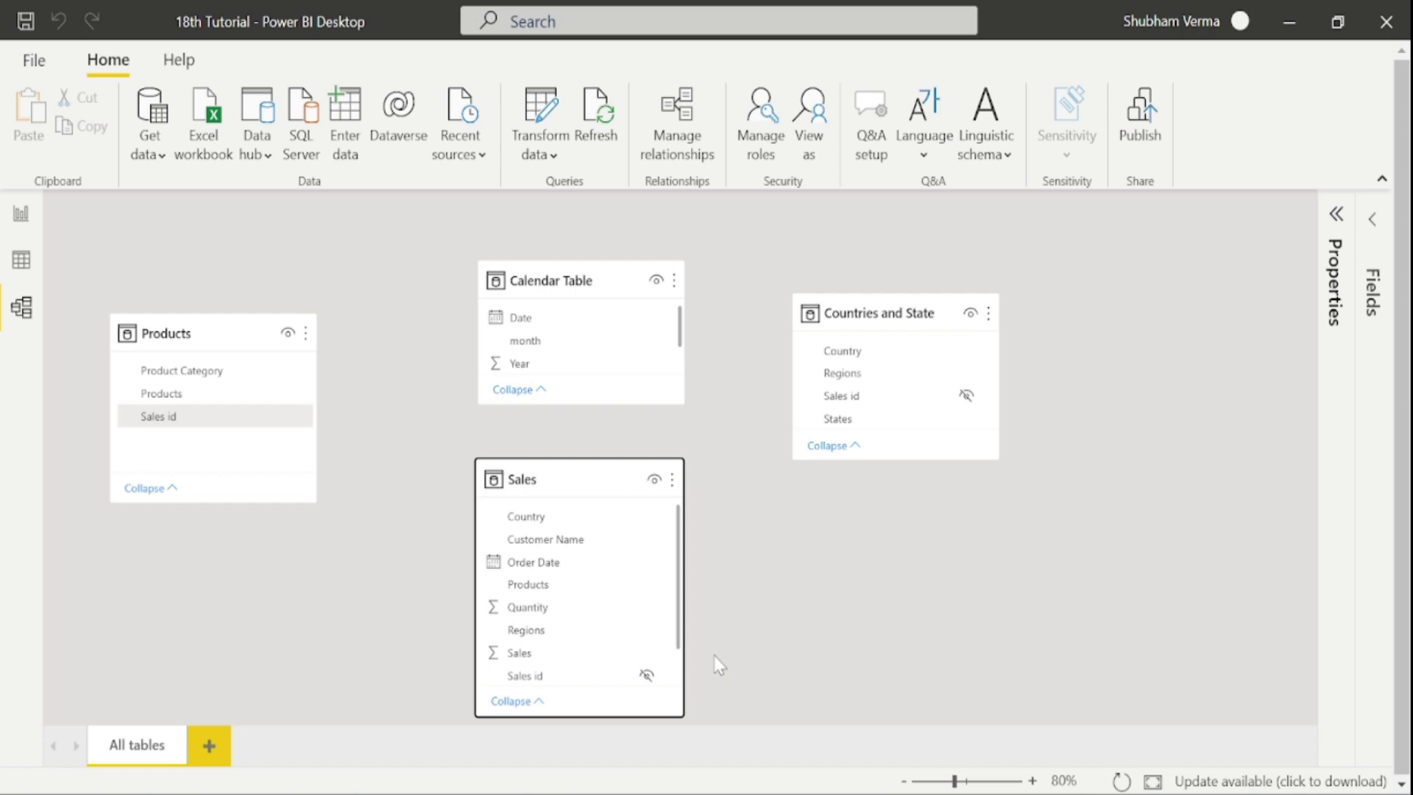
pyautogui.moveTo(174, 421); pyautogui.dragTo(541, 629)
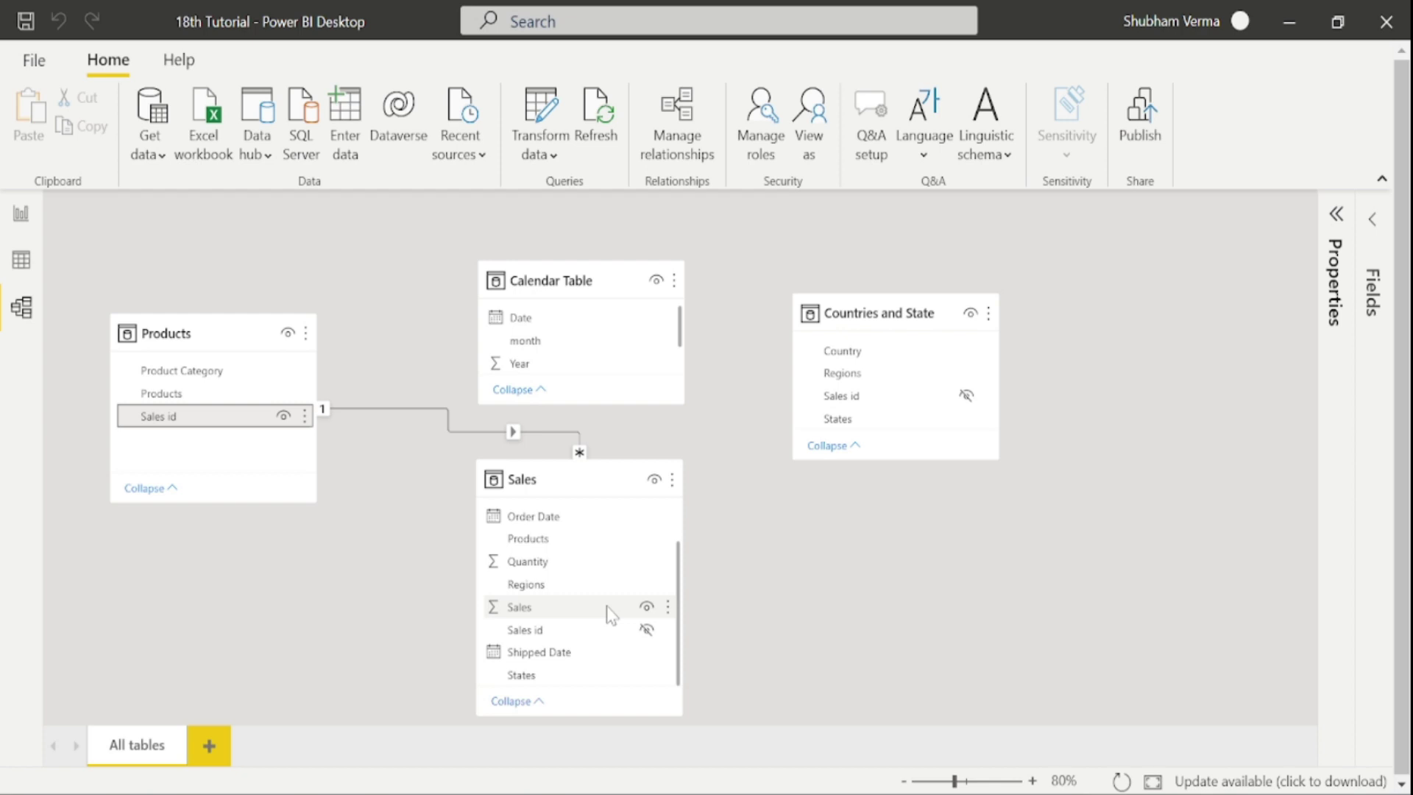
# Step: Relate Sales id in Countries and State to Sales id in Sales, and move the Sales table slightly down
pyautogui.click(843, 403)
pyautogui.moveTo(842, 403); pyautogui.dragTo(533, 634)
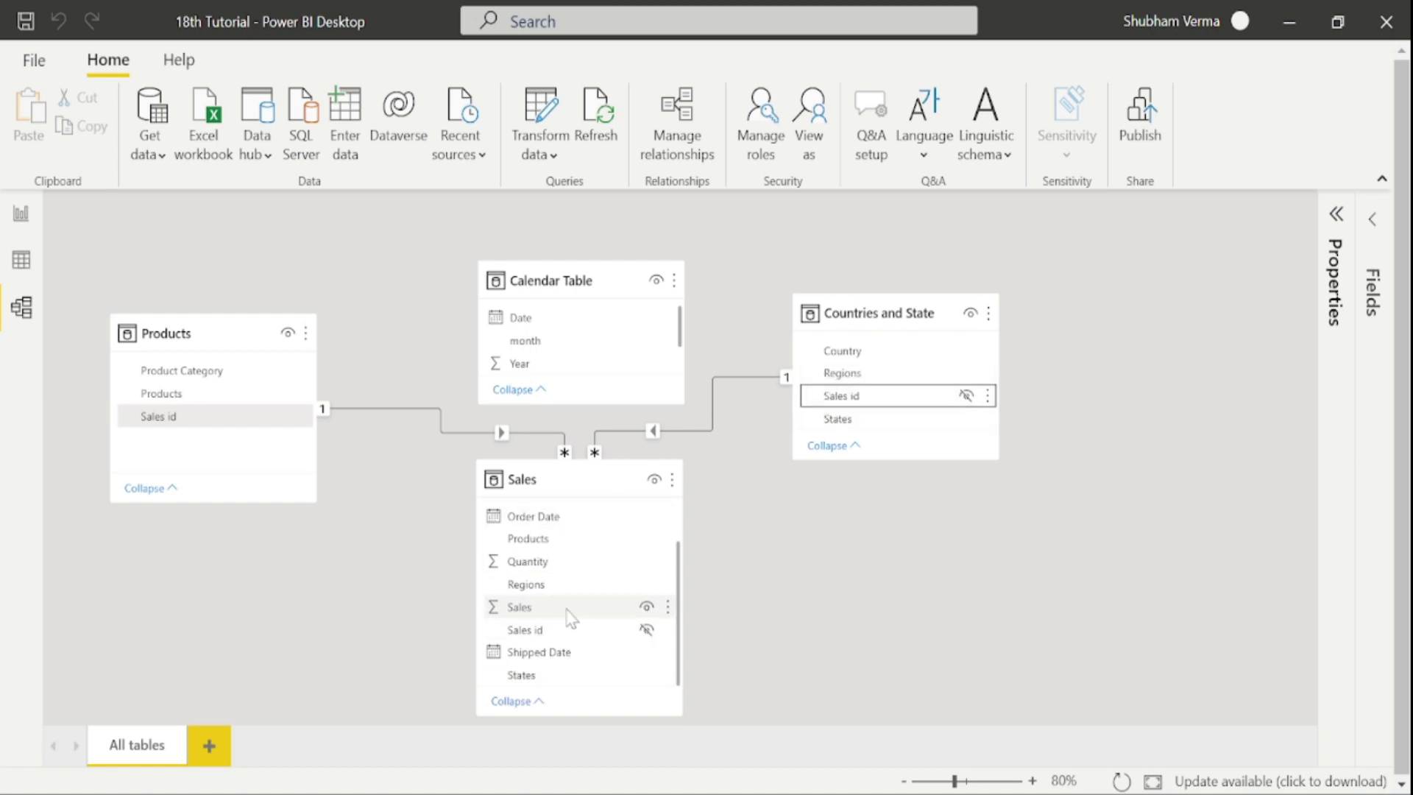
pyautogui.moveTo(582, 473); pyautogui.dragTo(571, 495)
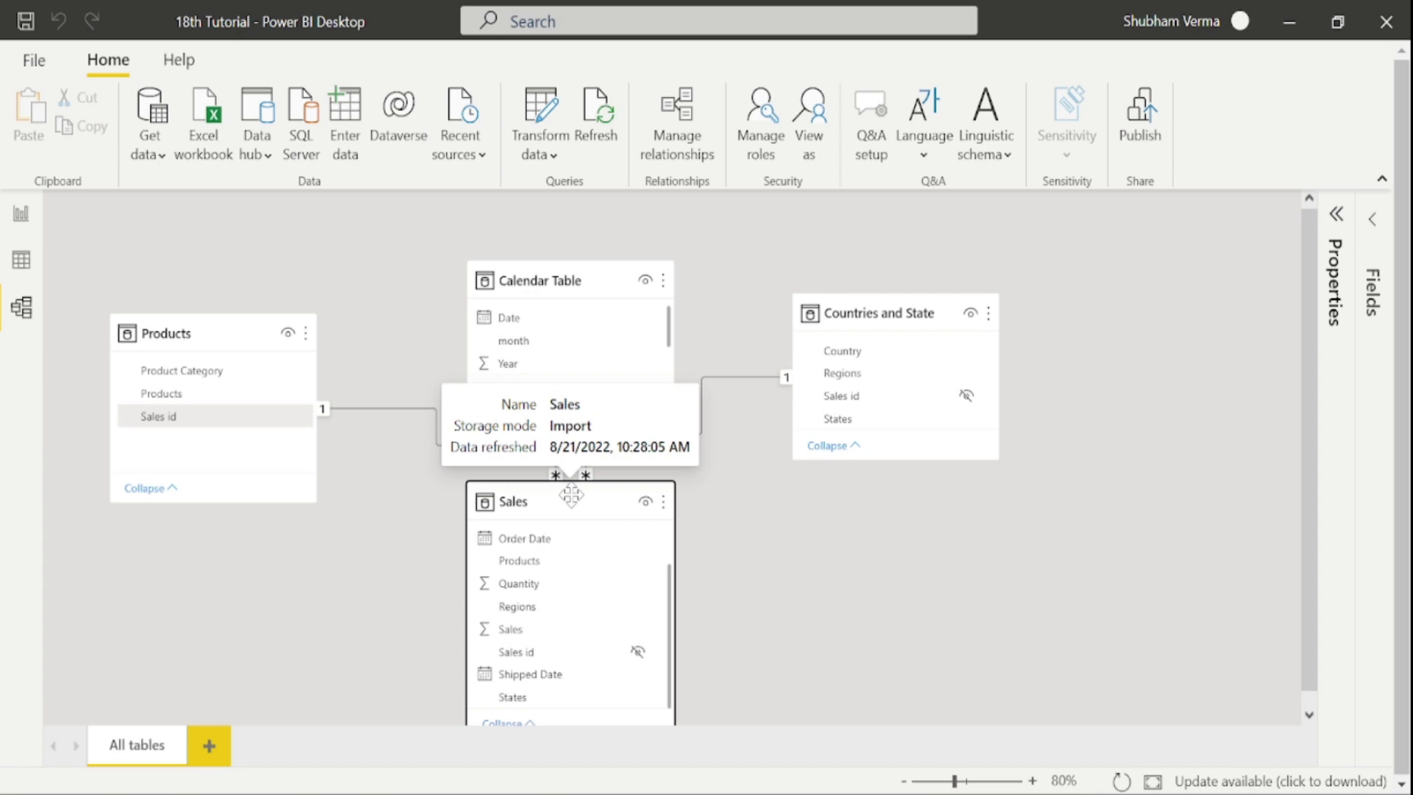
# Step: Examine the Order Date and Shipped Date columns in the Sales data and return to the model diagram
pyautogui.click(21, 259)
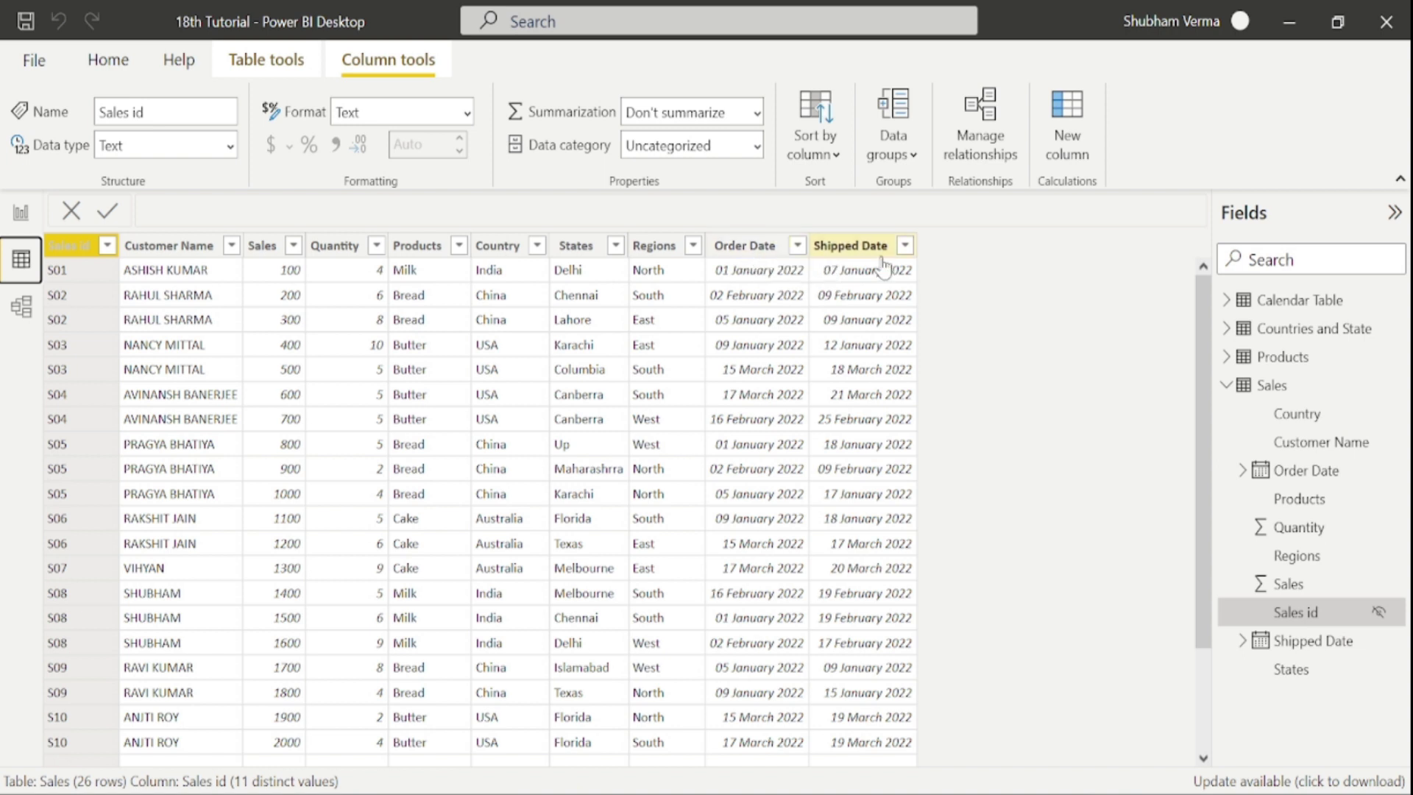
pyautogui.click(747, 256)
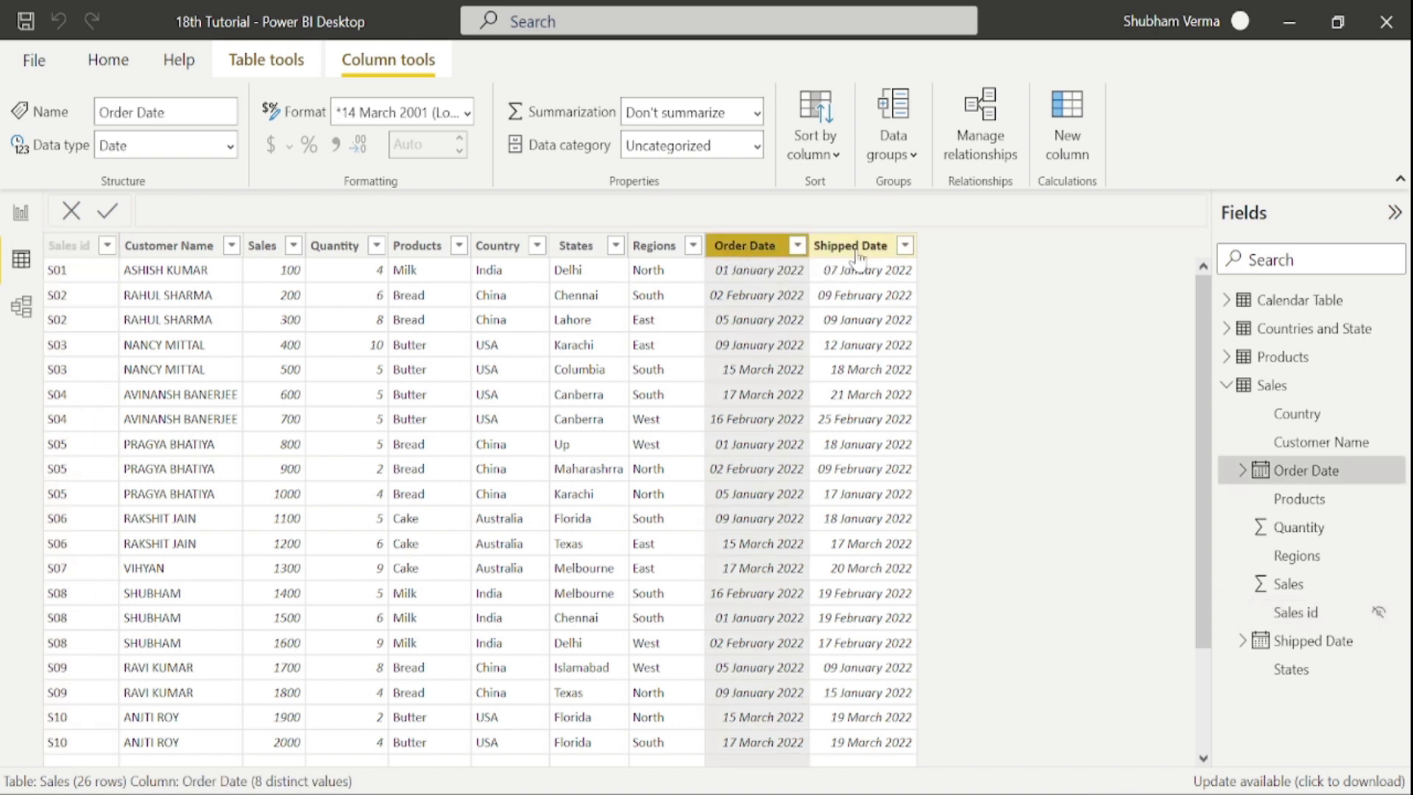
pyautogui.click(854, 257)
pyautogui.click(21, 307)
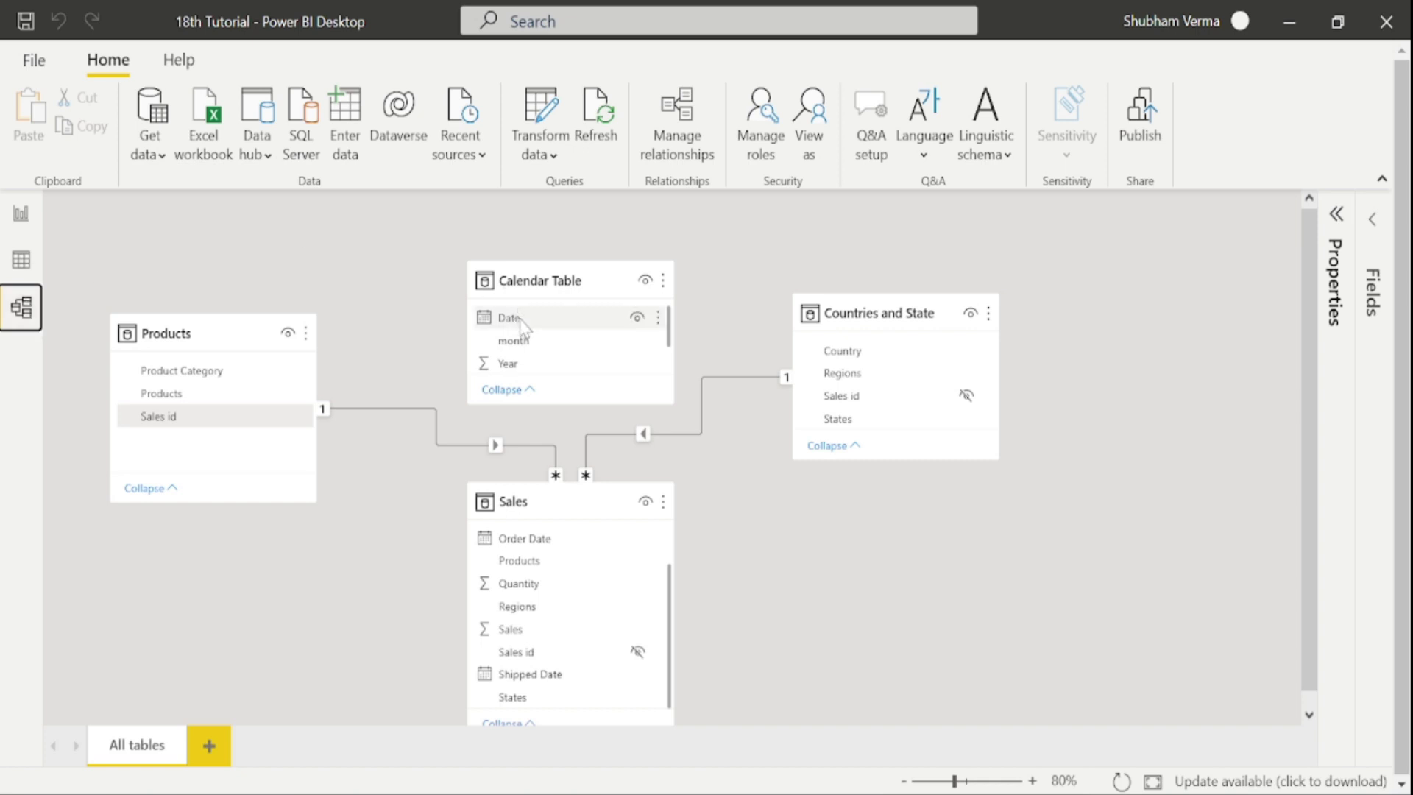
# Step: Try relating the Calendar Table's Date to the Sales table's Shipped Date, and delete that relationship
pyautogui.moveTo(522, 324); pyautogui.dragTo(548, 683)
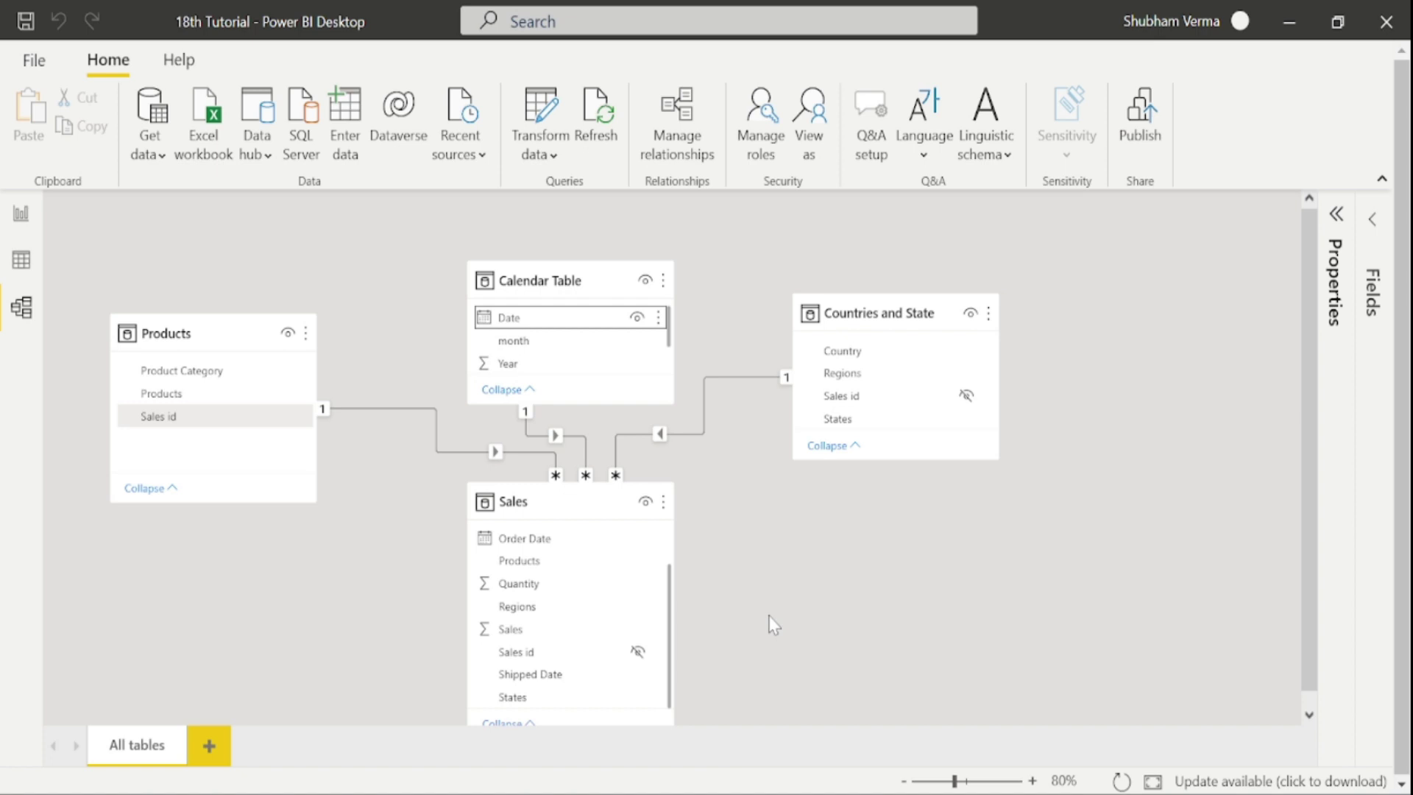
pyautogui.rightClick(577, 440)
pyautogui.click(605, 452)
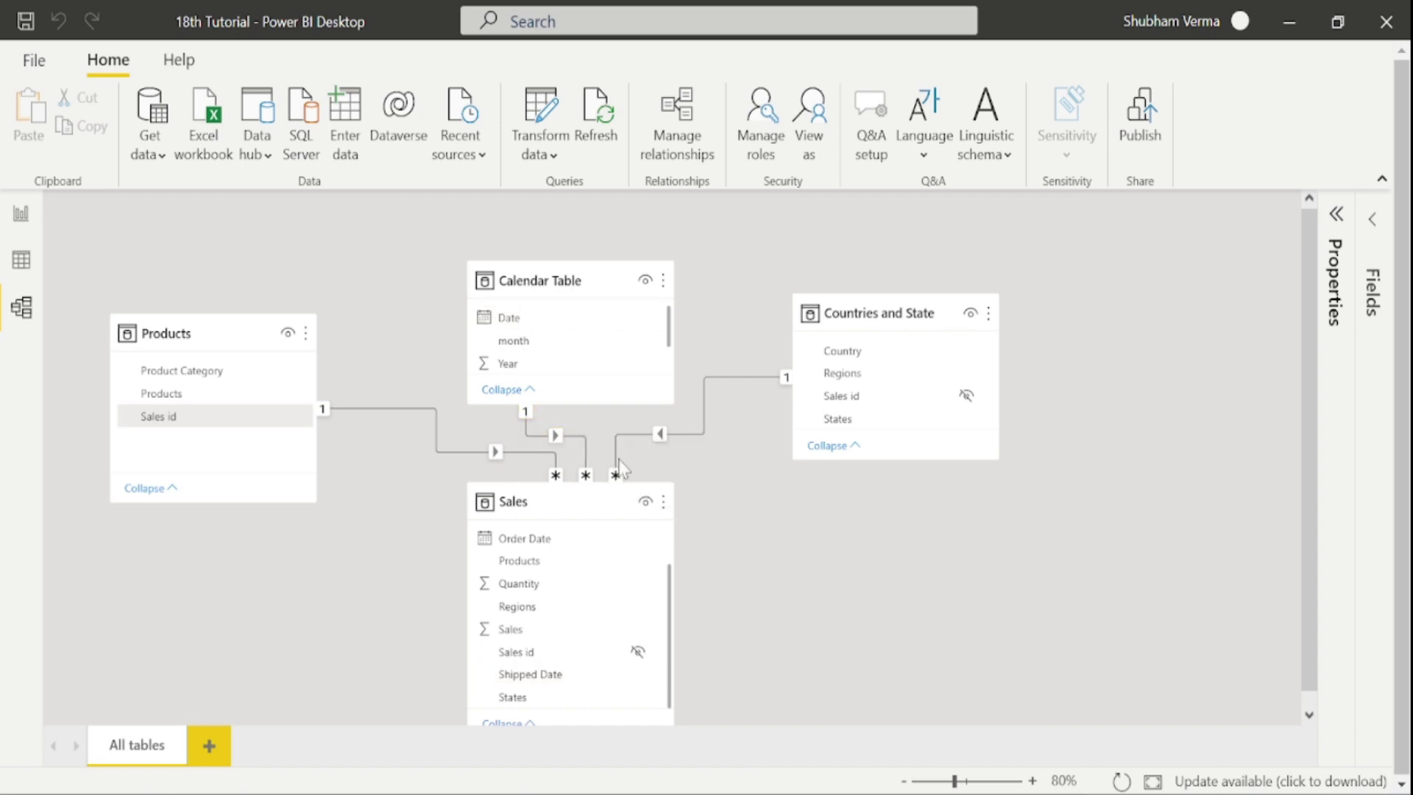
pyautogui.click(829, 461)
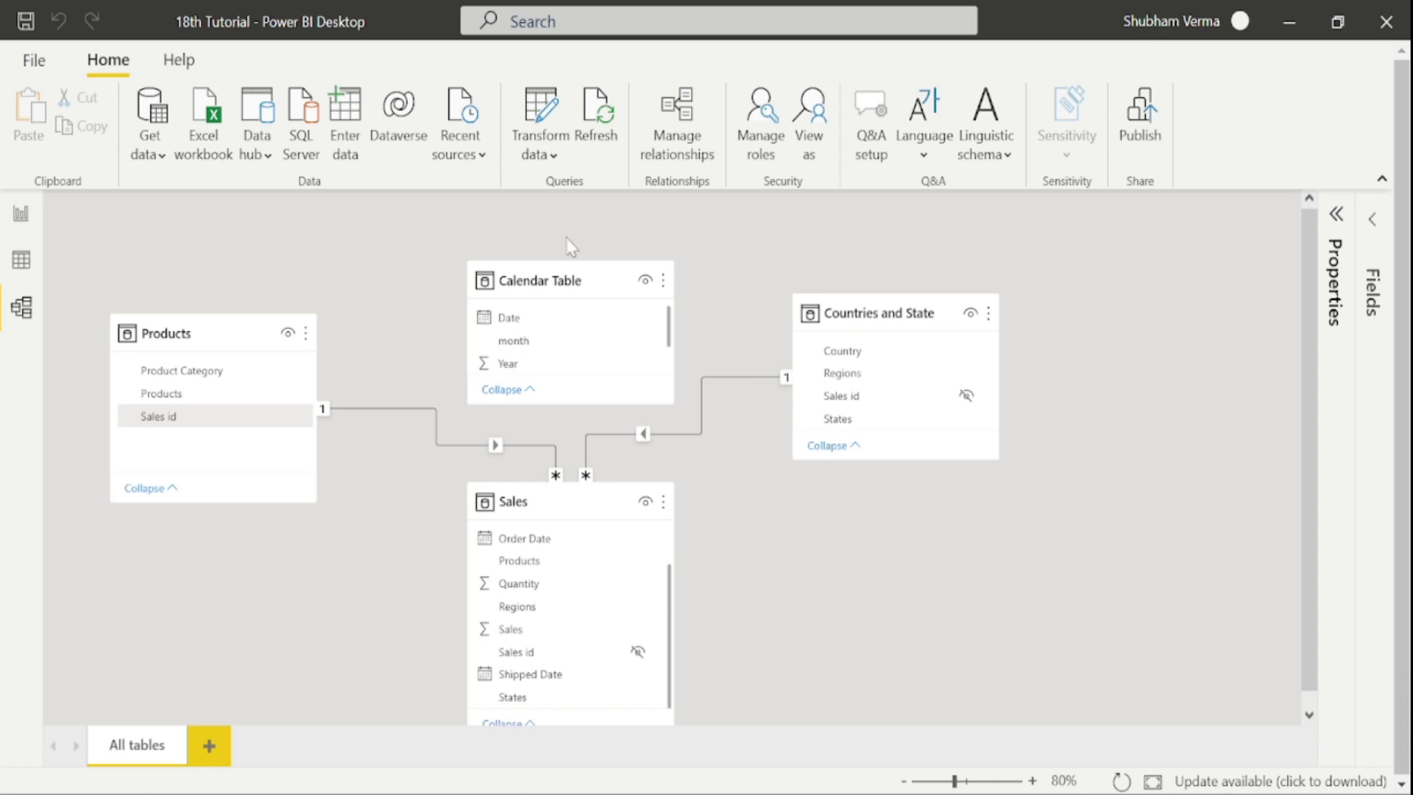
# Step: Relate the Calendar Table's Date to both the Order Date and the Shipped Date of the Sales table
pyautogui.moveTo(524, 322); pyautogui.dragTo(542, 587)
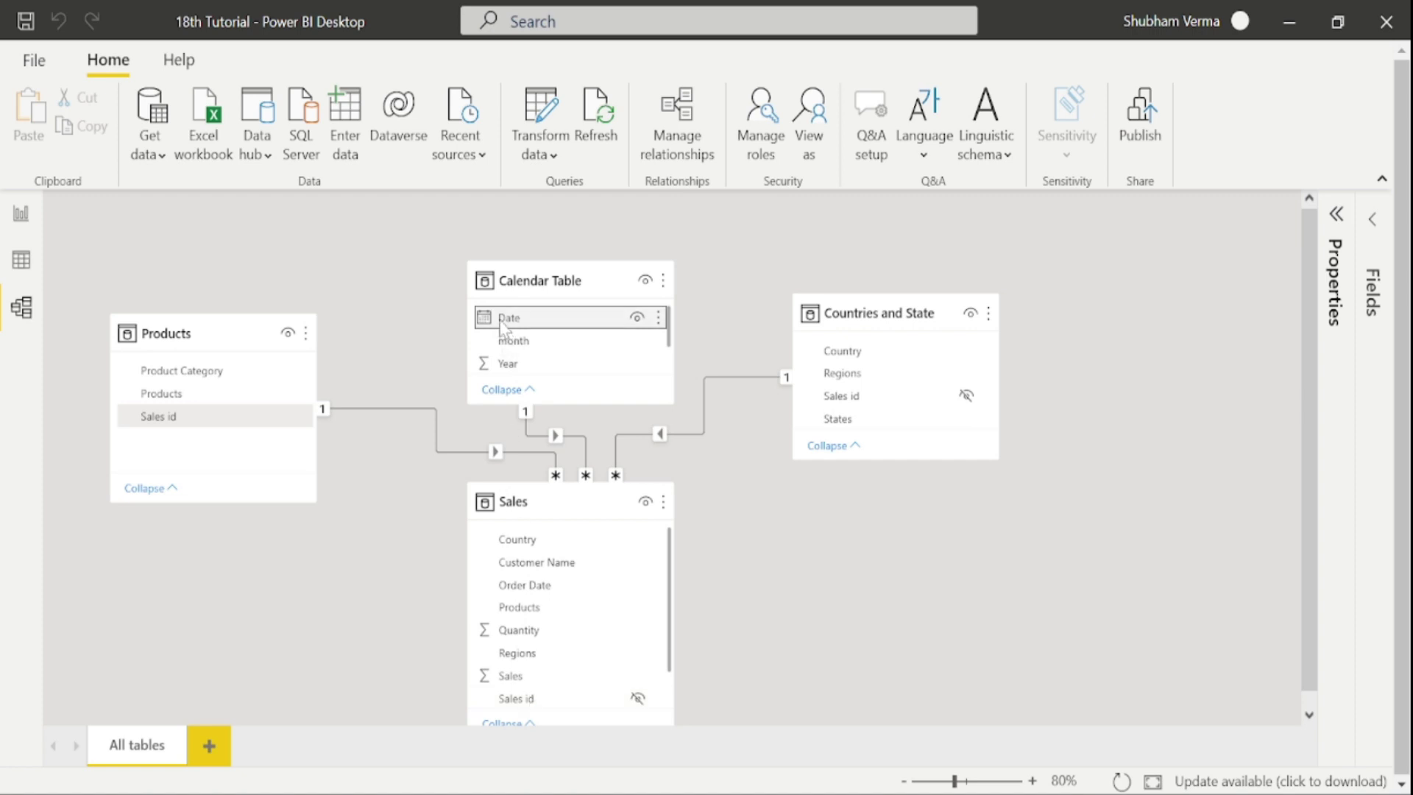
pyautogui.moveTo(502, 320); pyautogui.dragTo(528, 686)
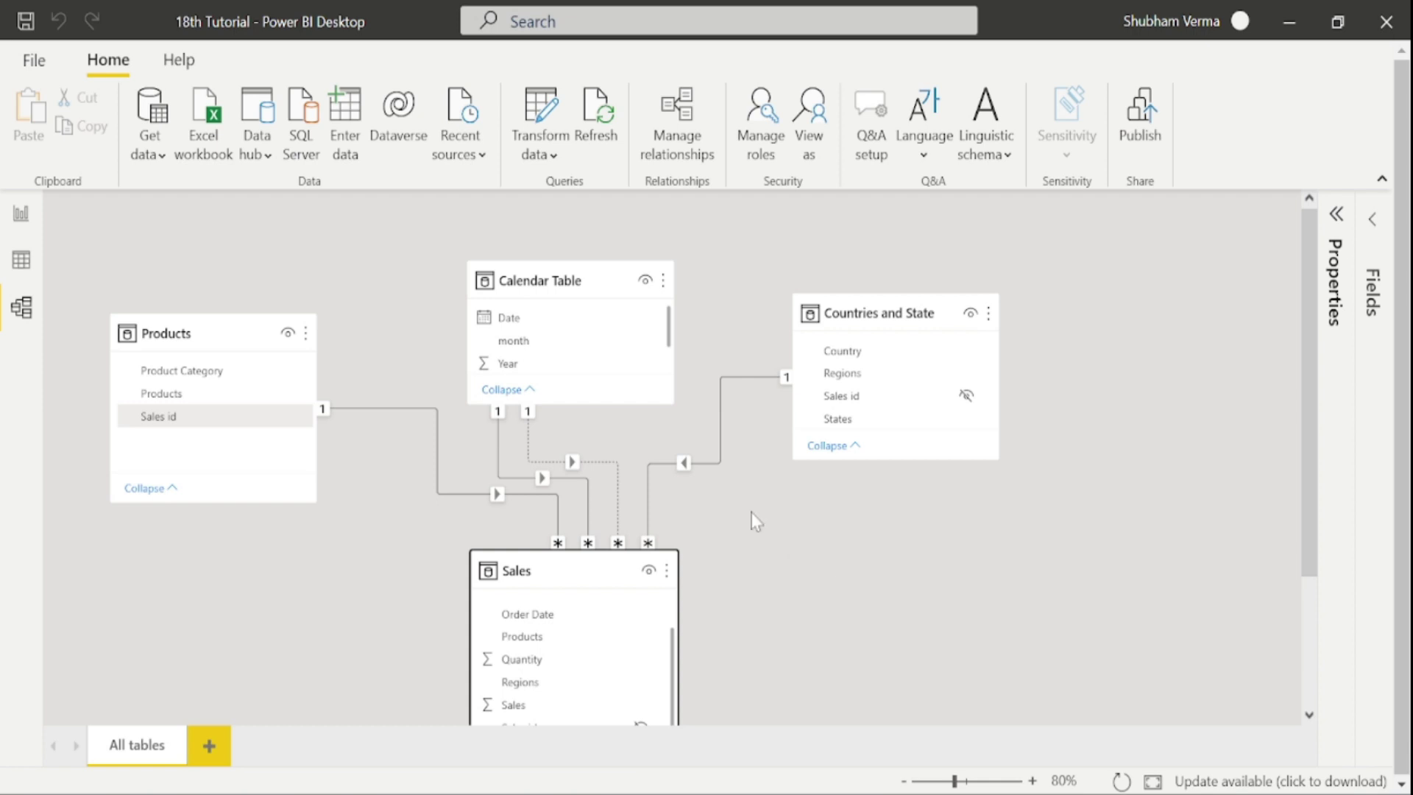
pyautogui.click(560, 563)
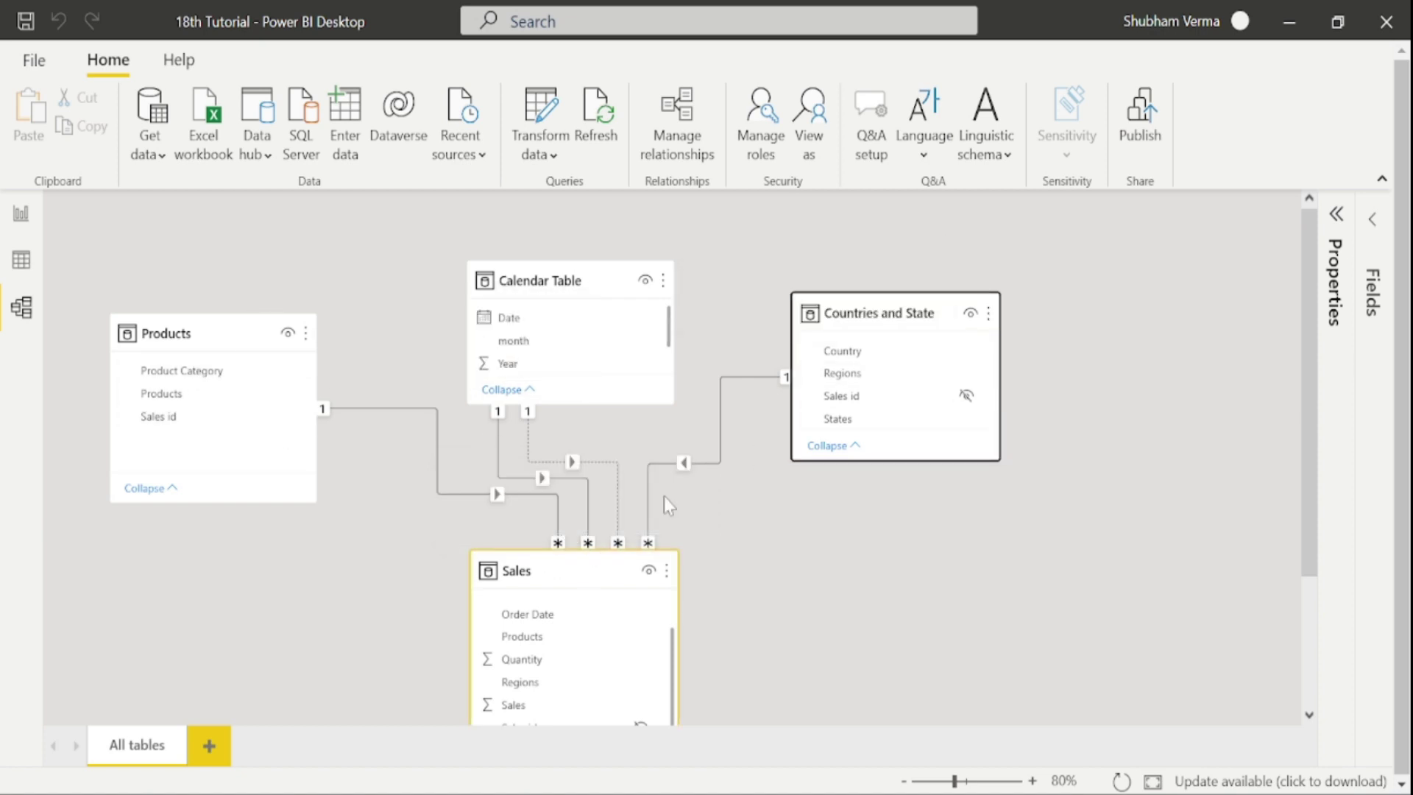
pyautogui.moveTo(543, 571)
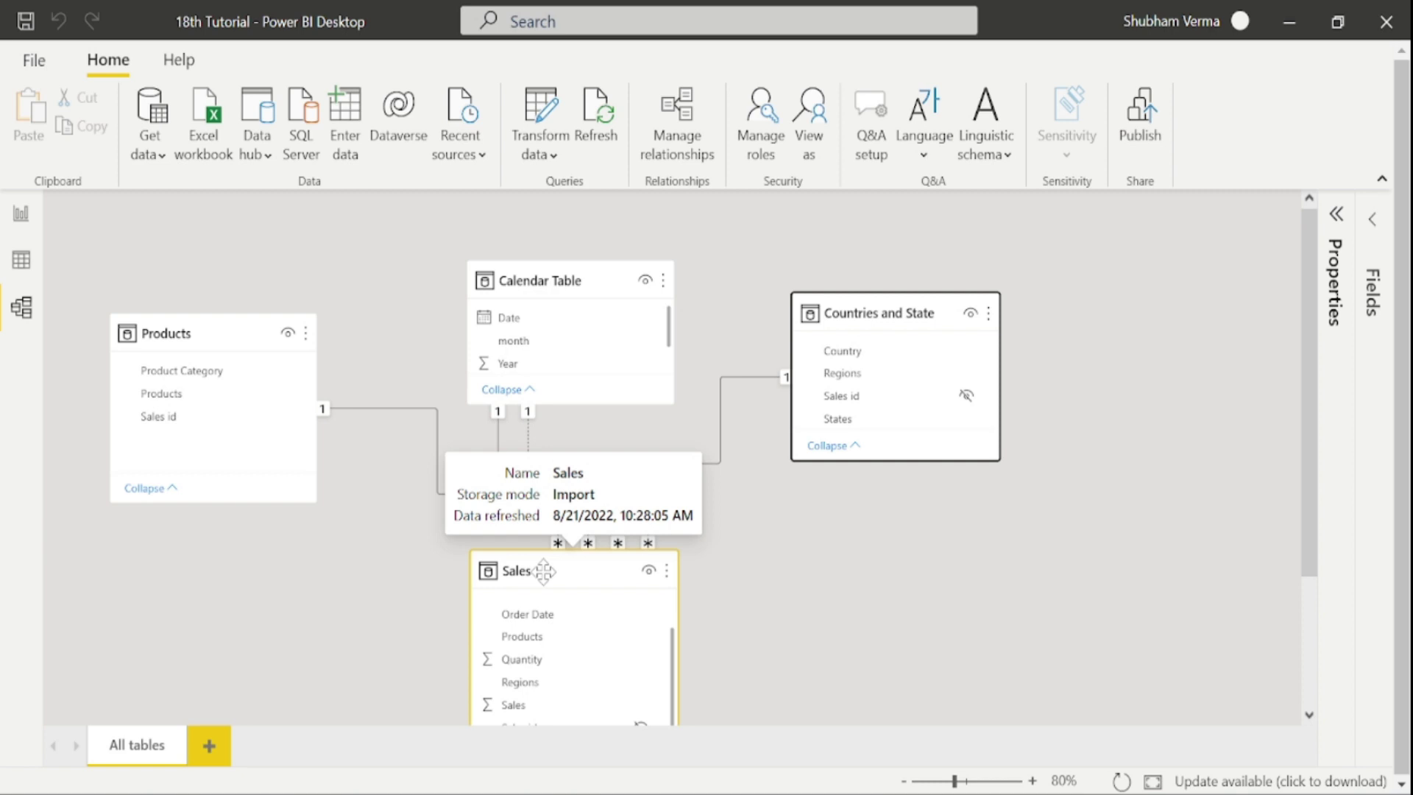
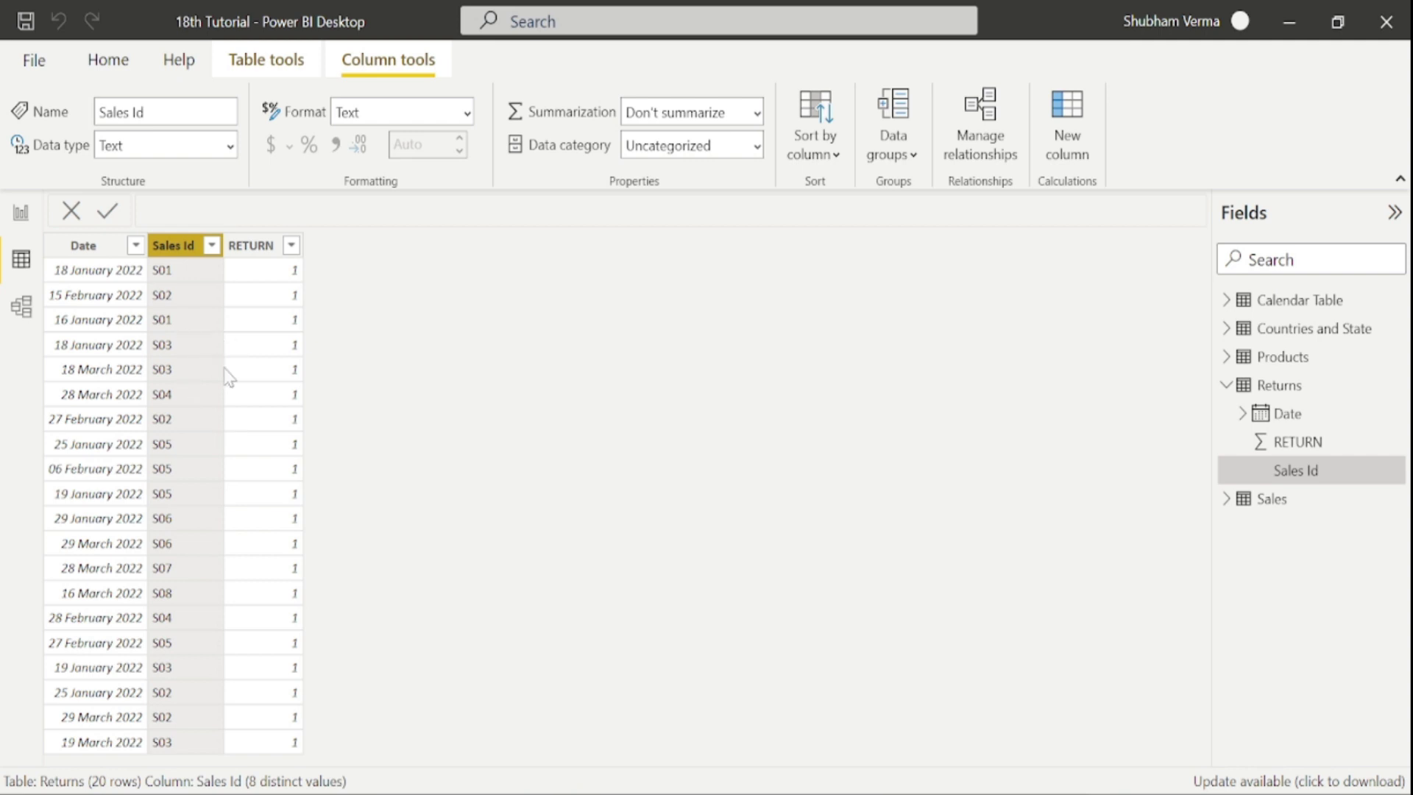
# Step: In the model diagram, relate Returns' Sales Id to Sales' Sales id as an active many-to-many relationship filtering in both directions
pyautogui.click(1226, 386)
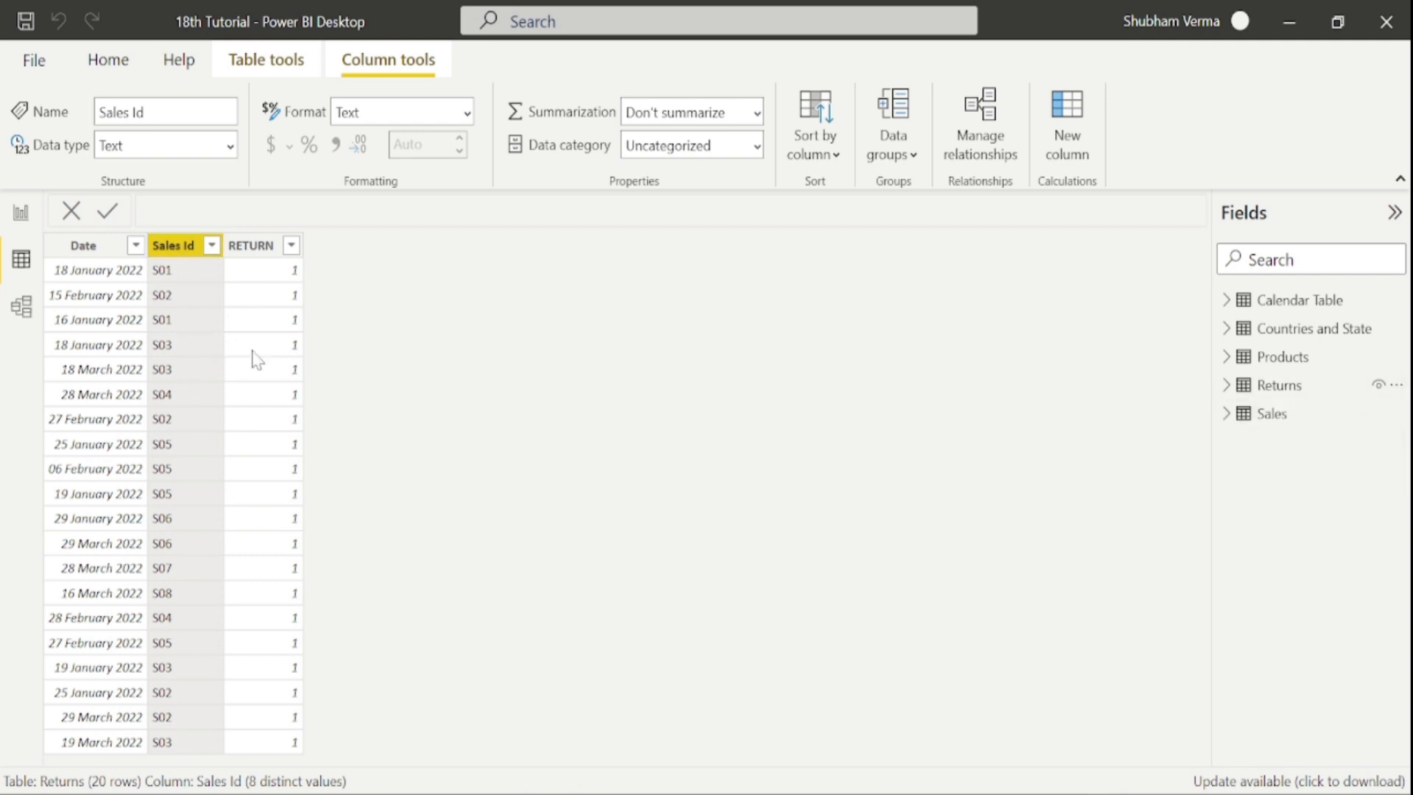
pyautogui.click(15, 309)
pyautogui.scroll(-2, 197, 502)
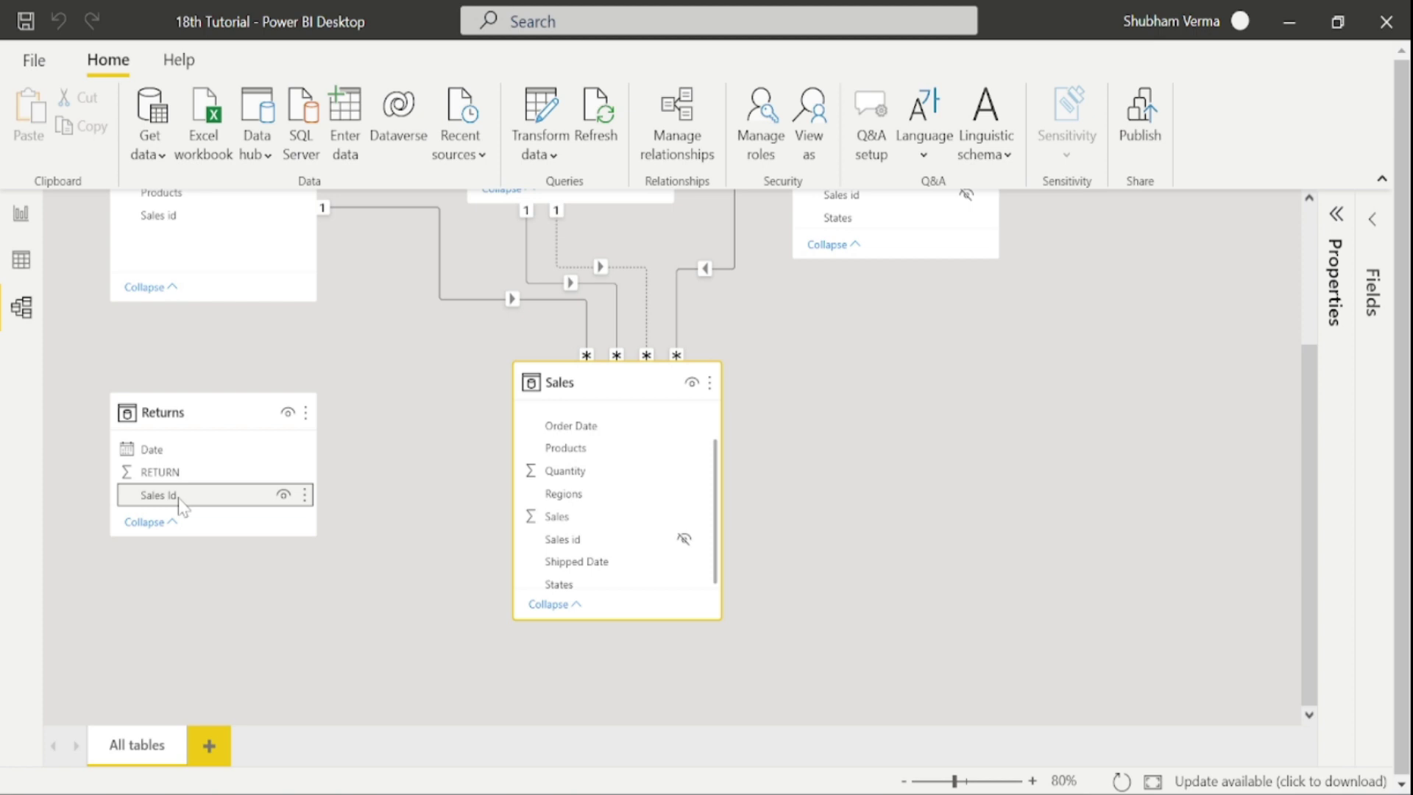
pyautogui.moveTo(181, 506); pyautogui.dragTo(585, 543)
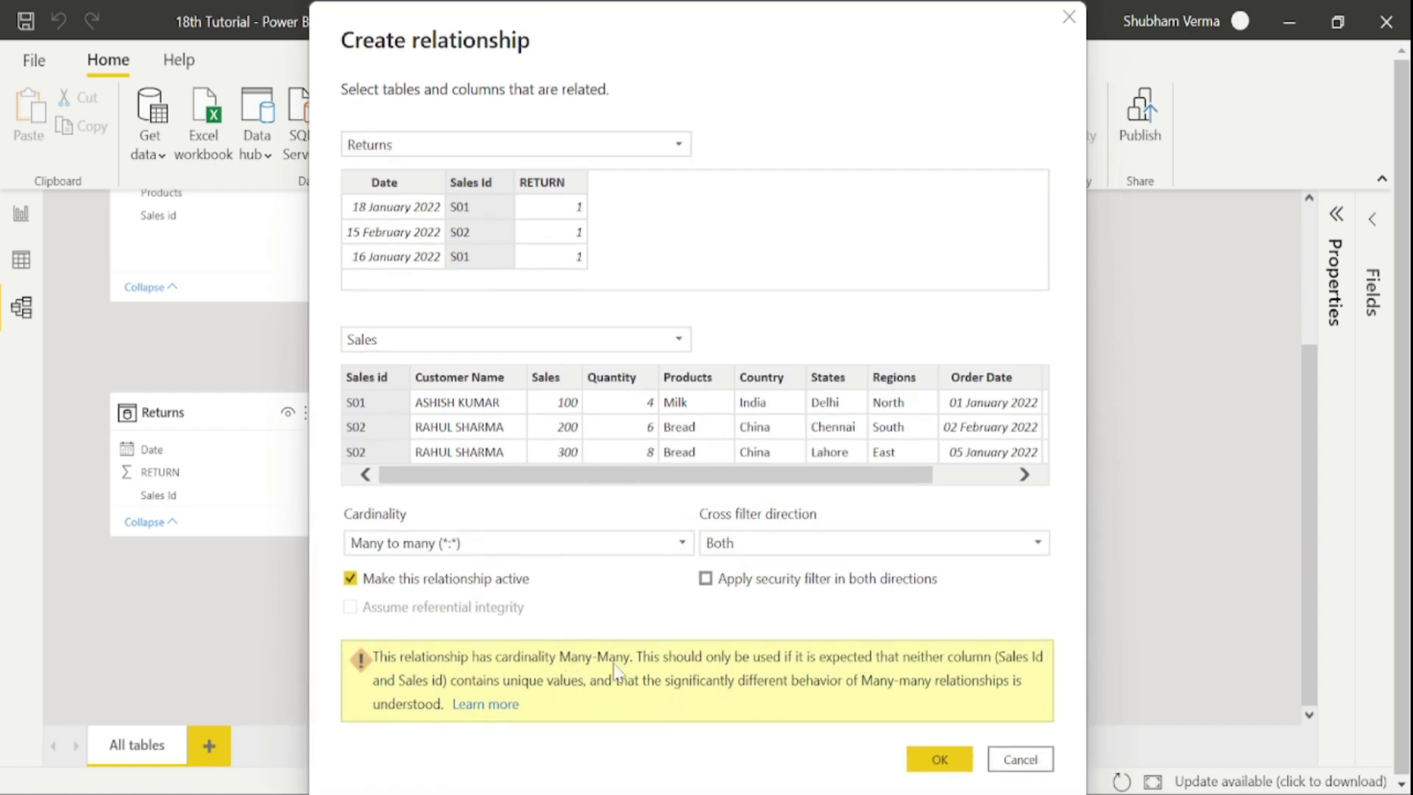
pyautogui.click(940, 759)
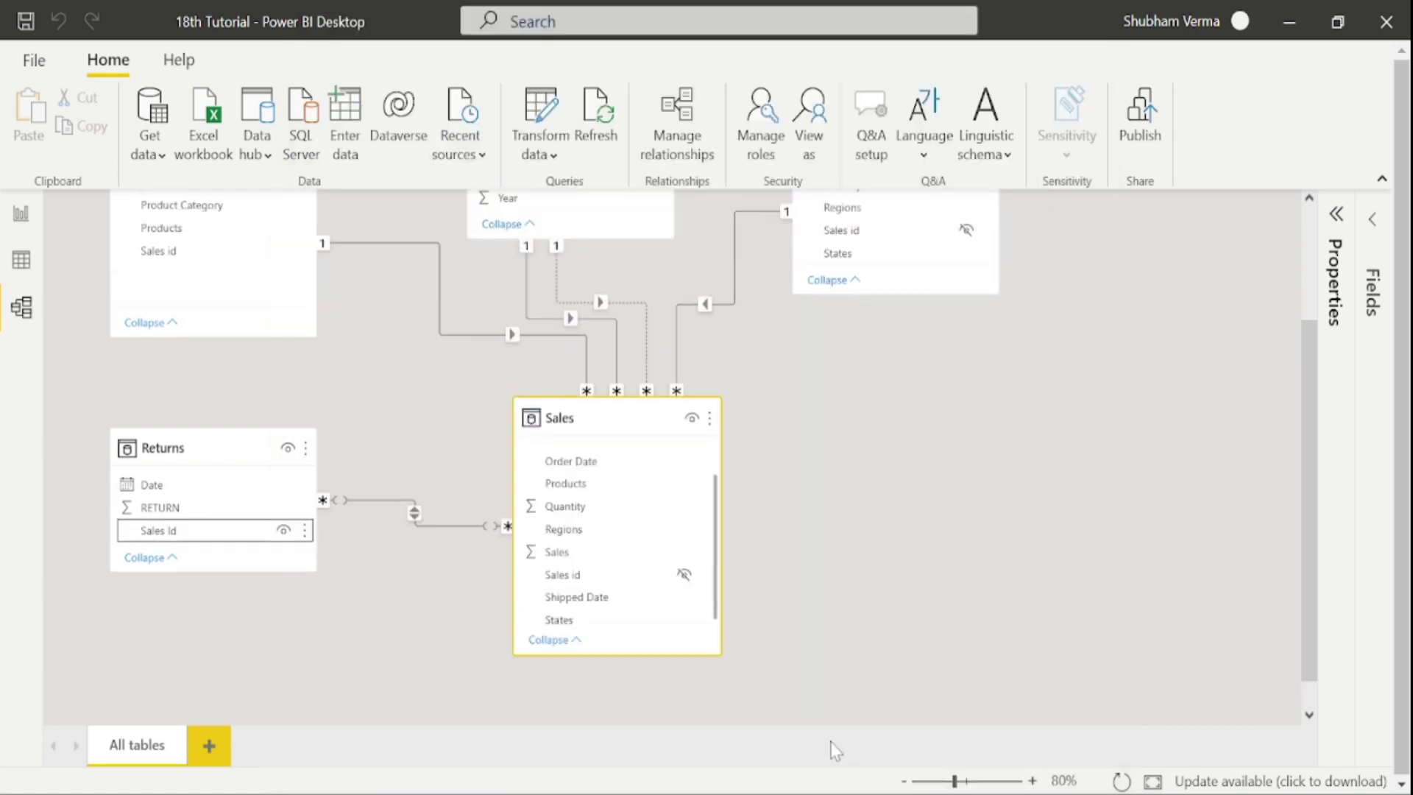
# Step: Delete the many-to-many relationship between the Returns and Sales tables
pyautogui.rightClick(427, 533)
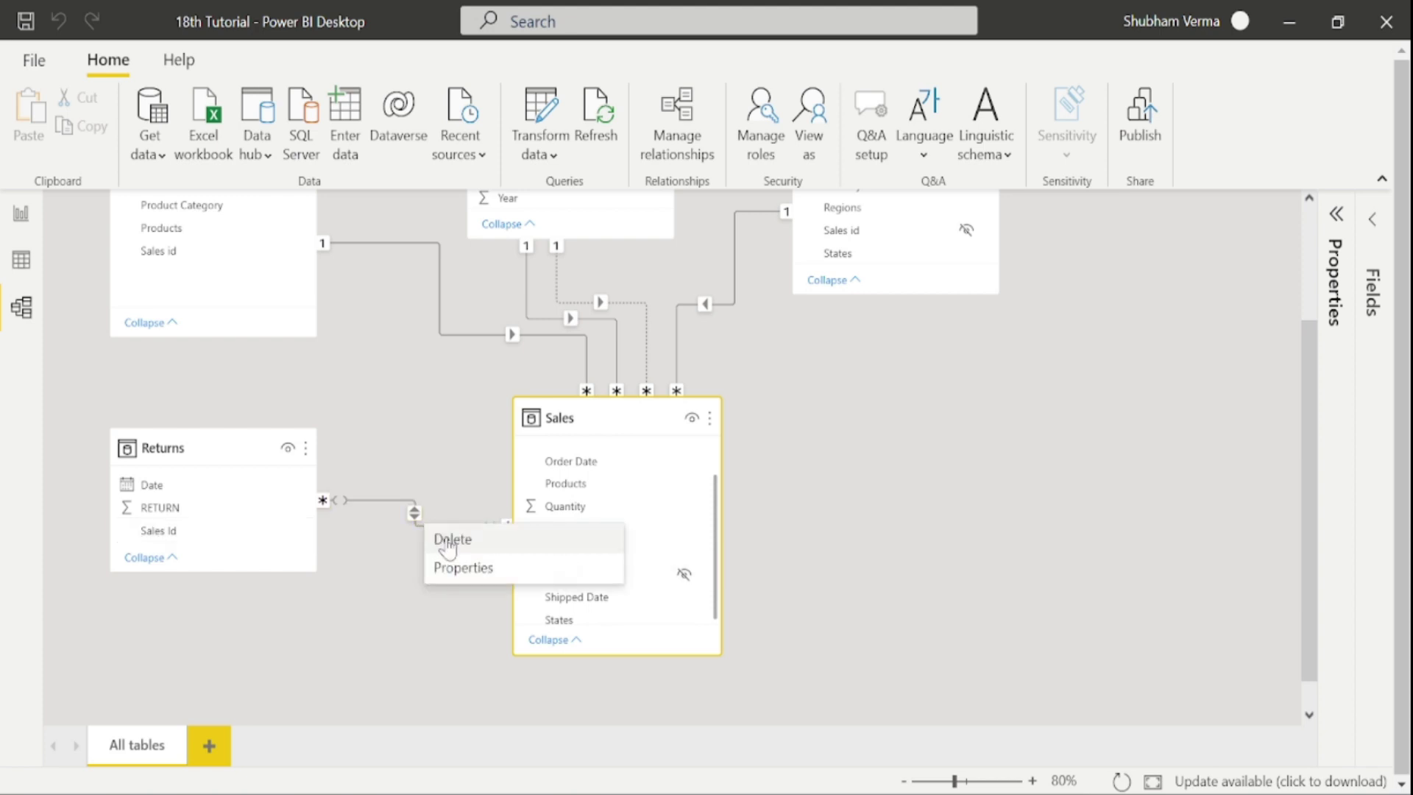
pyautogui.click(445, 537)
pyautogui.click(831, 458)
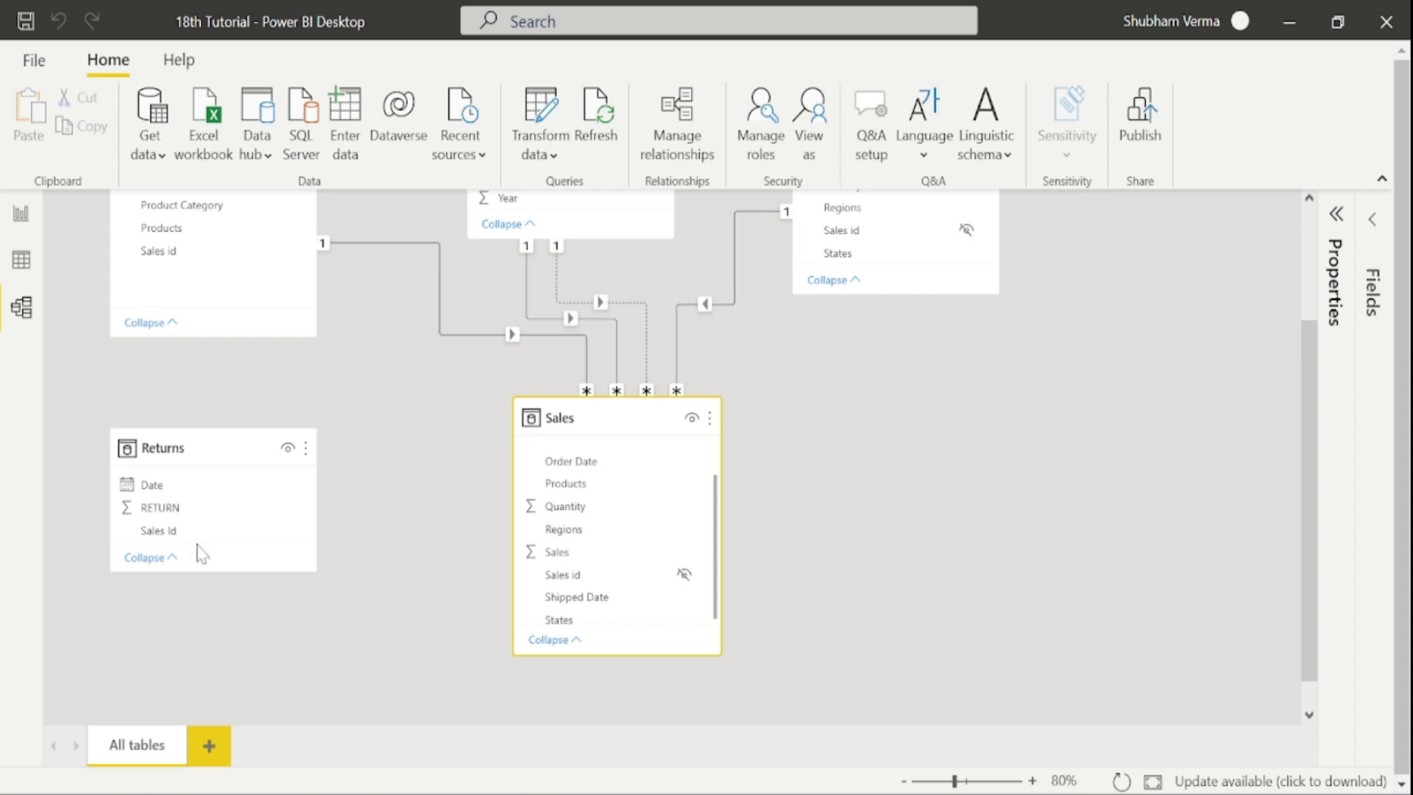
# Step: Relate Returns' Sales Id to Products' Sales id and move the Returns table slightly down
pyautogui.moveTo(154, 540); pyautogui.dragTo(171, 262)
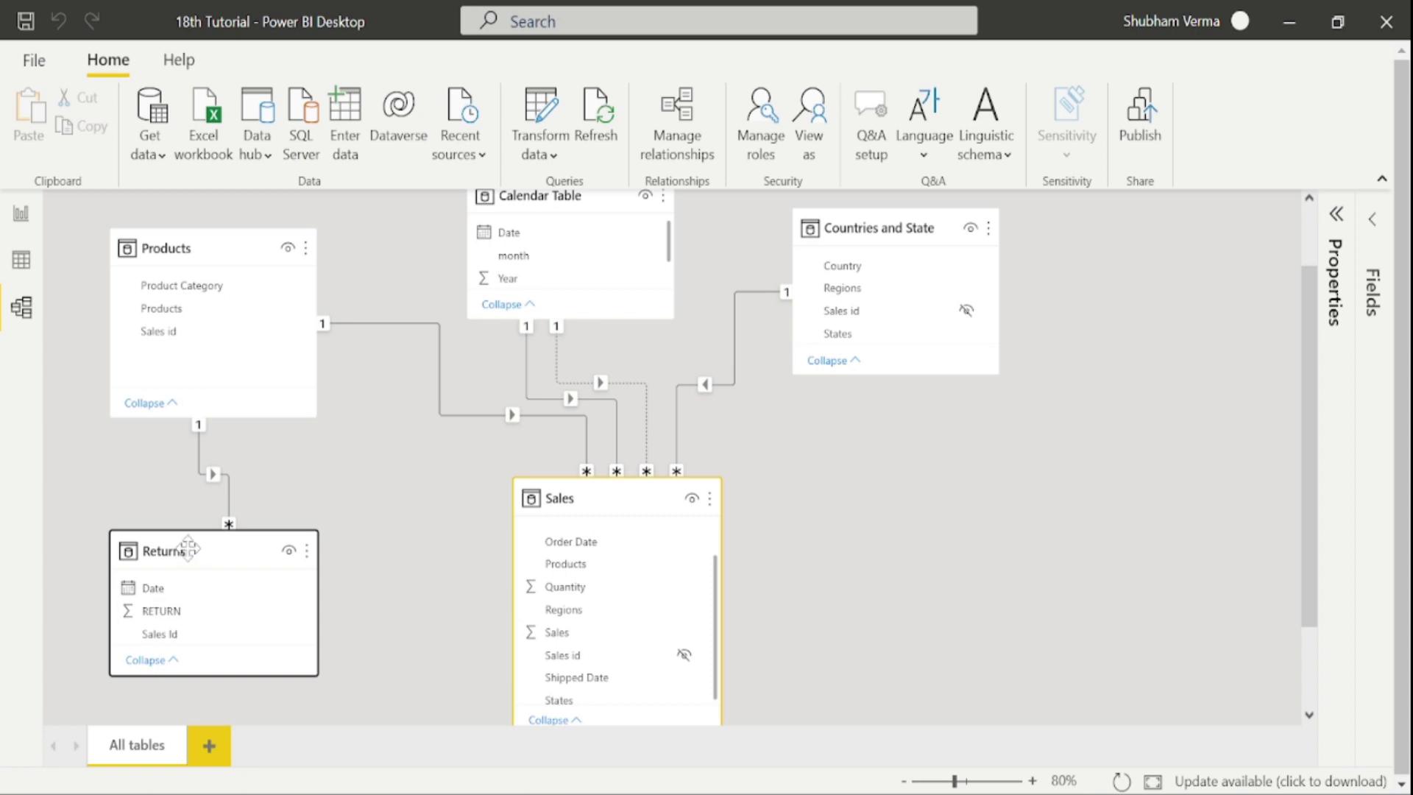
pyautogui.moveTo(183, 567); pyautogui.dragTo(183, 590)
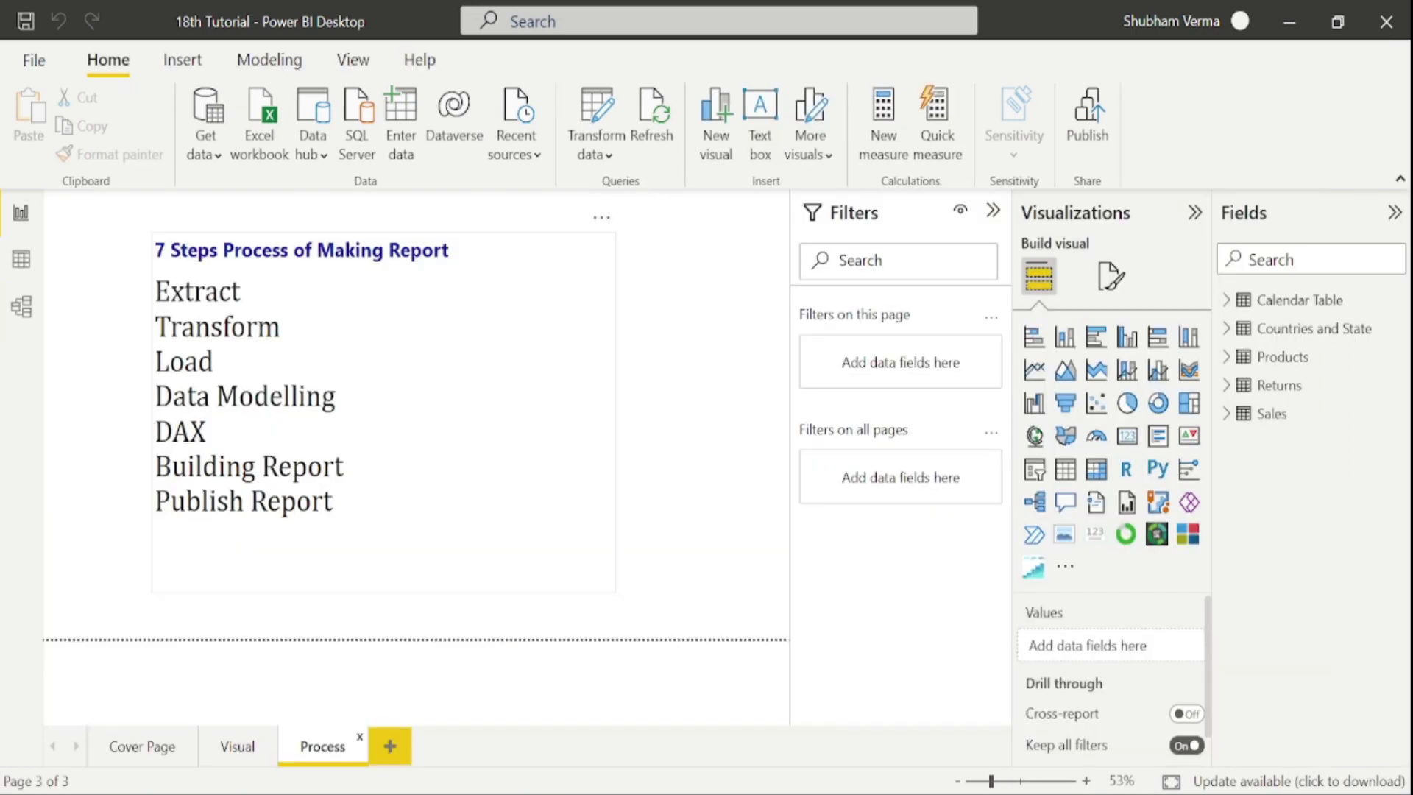
# Step: Select the Extract through Data Modelling lines in the Process page's text box, and open the Cover Page
pyautogui.click(154, 435)
pyautogui.moveTo(336, 397); pyautogui.dragTo(149, 309)
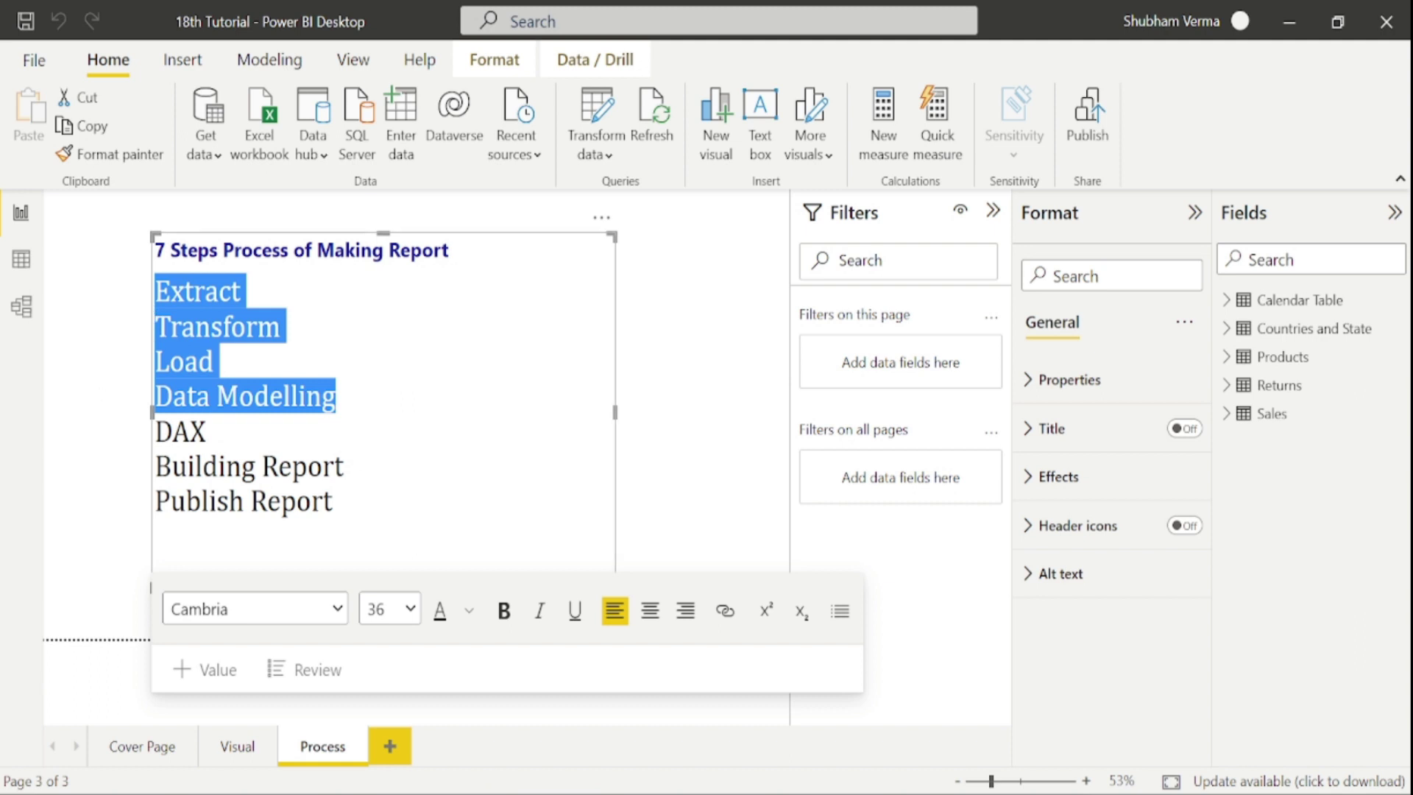
pyautogui.click(142, 746)
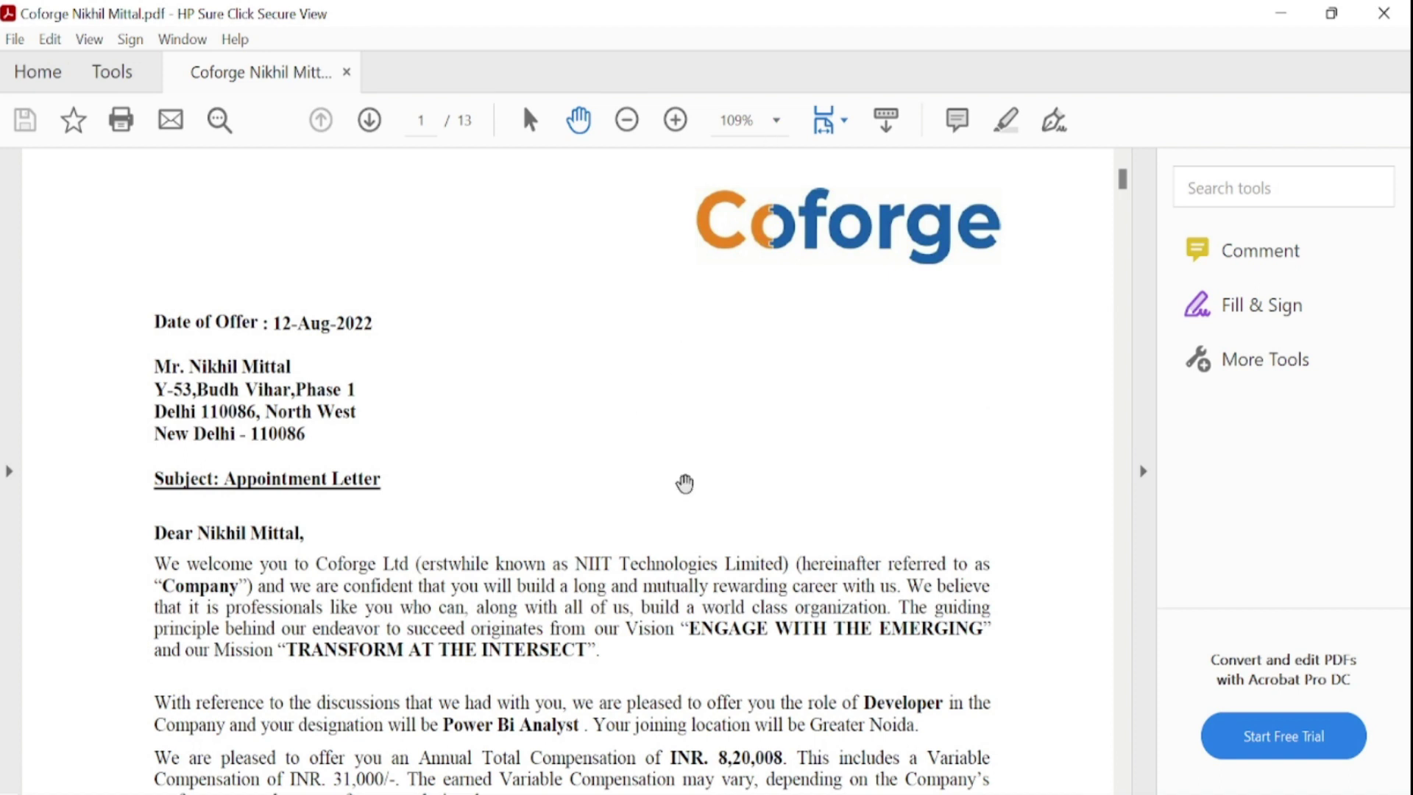
# Step: In the PDF reader, examine the role and compensation paragraphs of the Coforge appointment letter and the Mercer offer letter
pyautogui.scroll(-3, 686, 483)
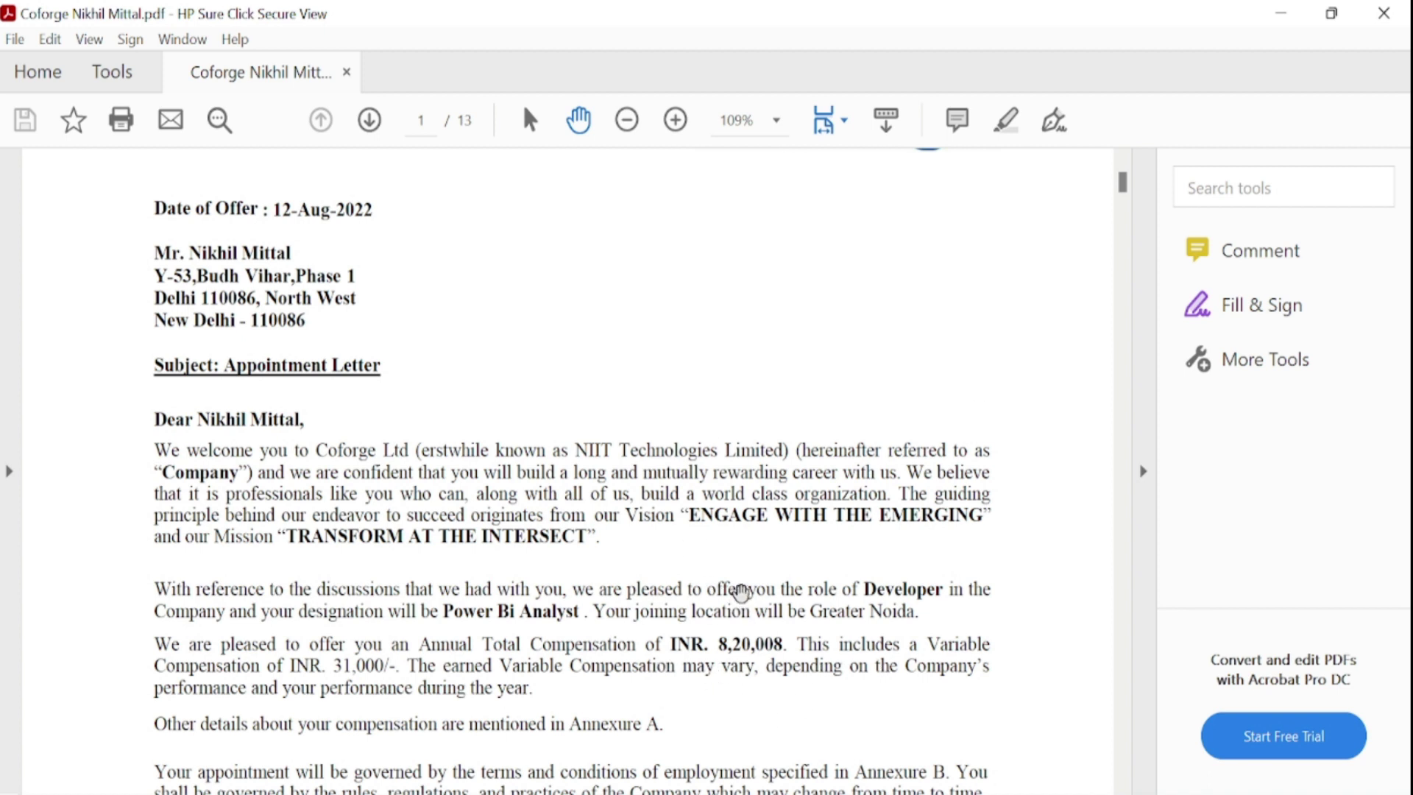
pyautogui.scroll(-3, 708, 567)
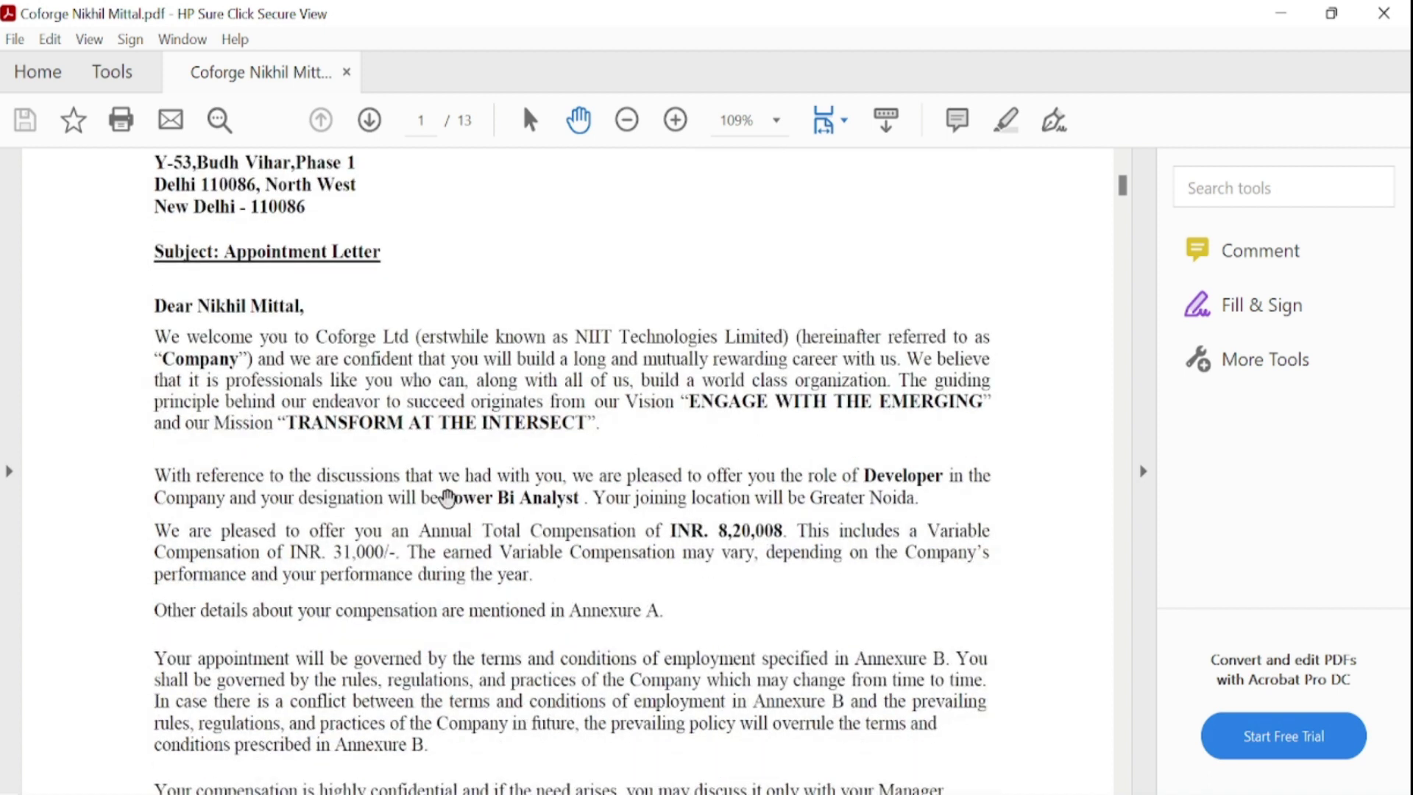
pyautogui.moveTo(971, 793)
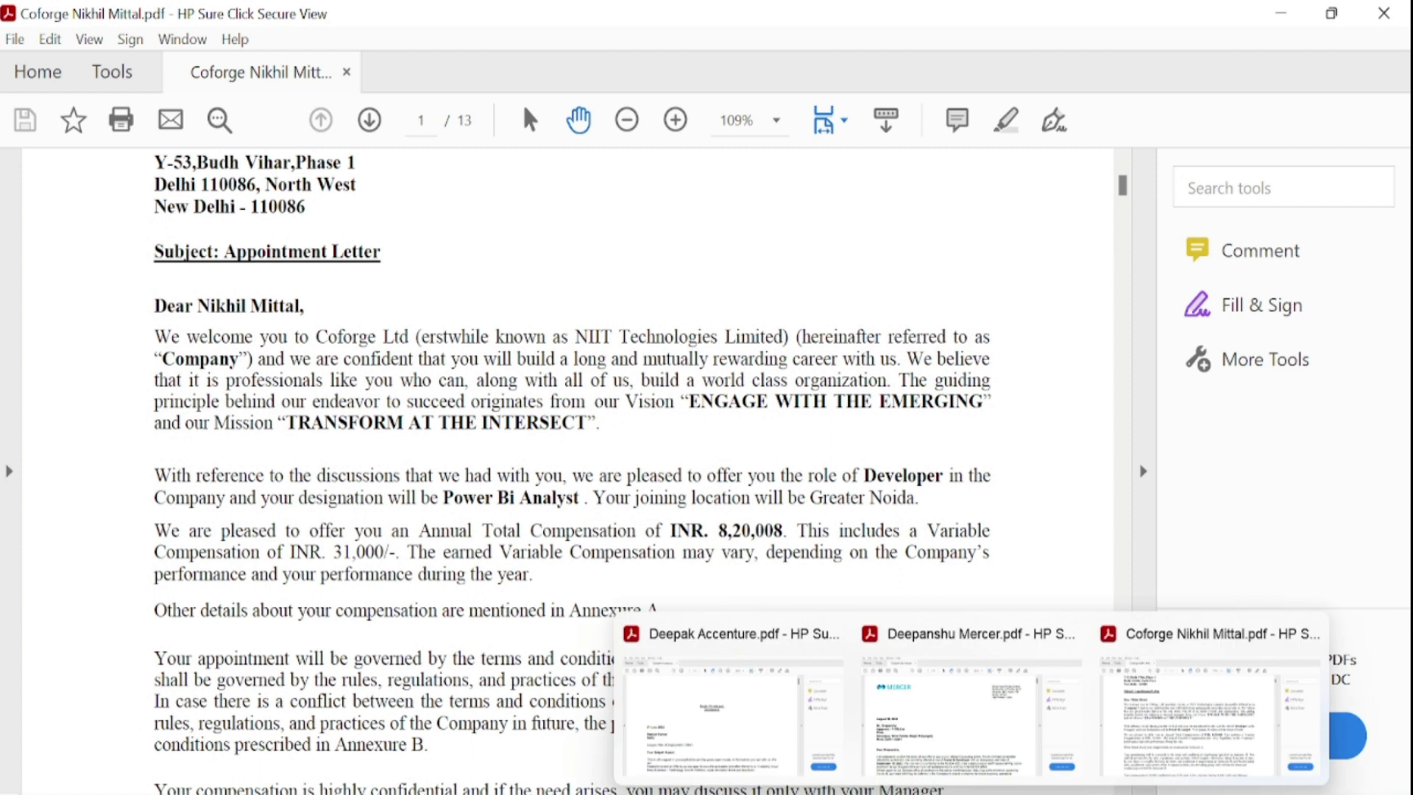
pyautogui.click(982, 724)
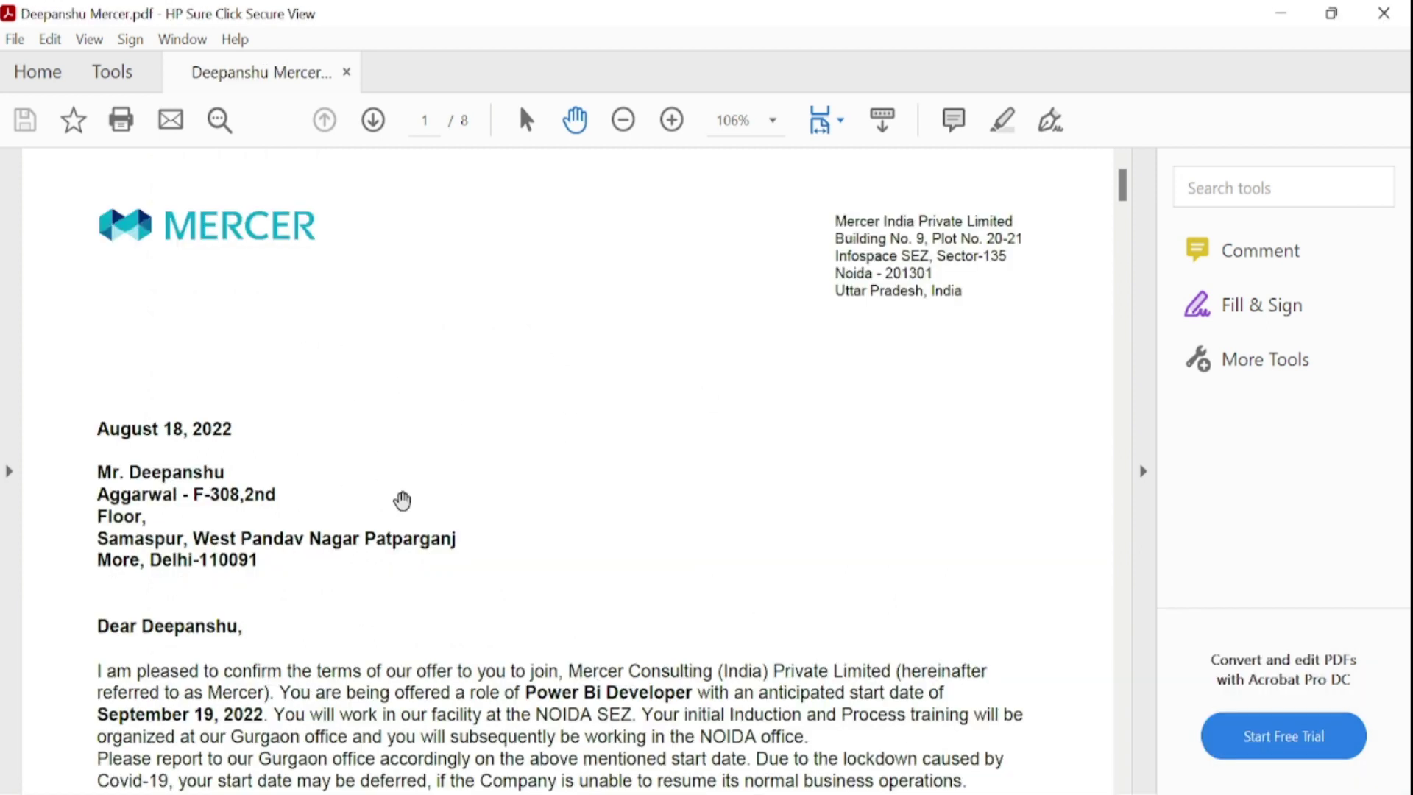
pyautogui.scroll(-1, 403, 500)
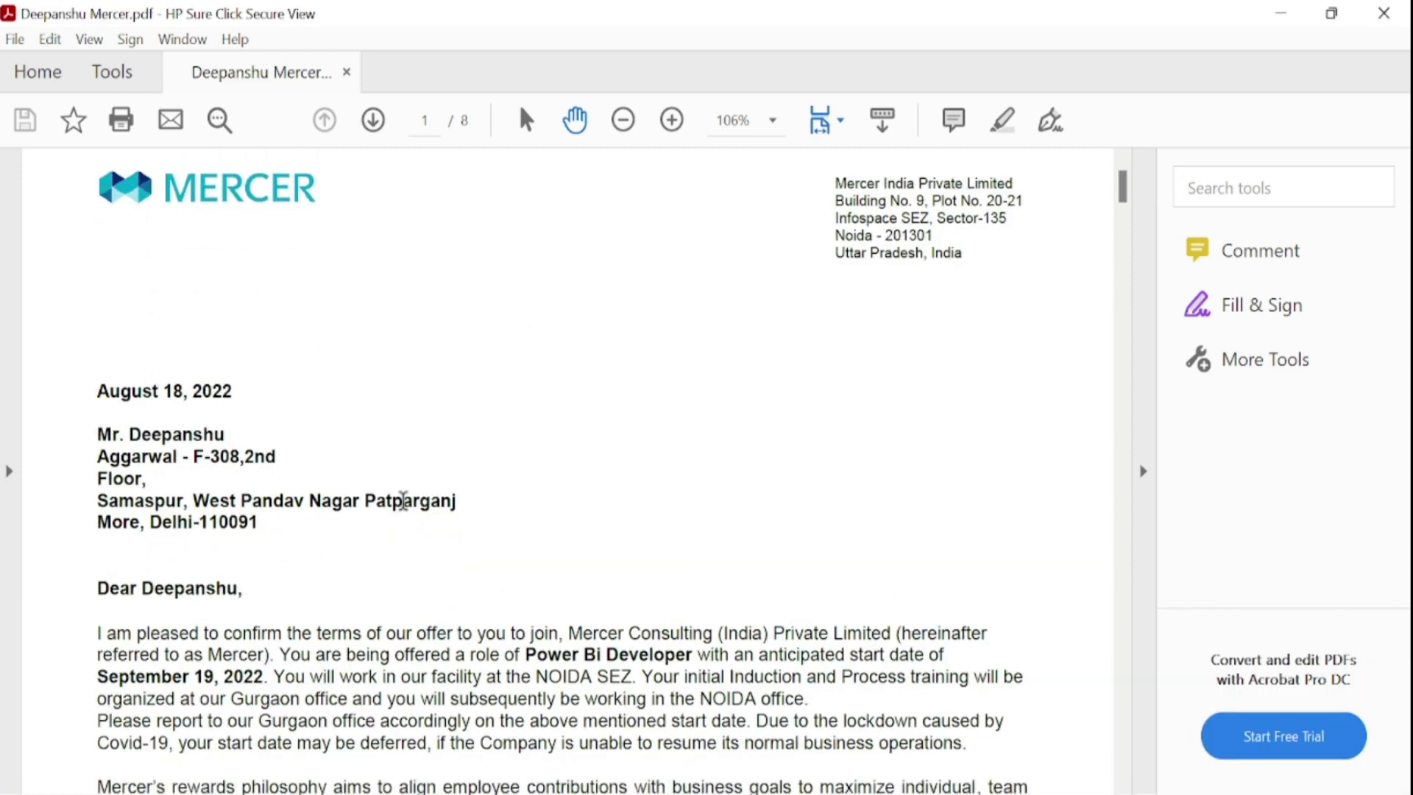
pyautogui.scroll(-2, 511, 530)
pyautogui.scroll(-2, 511, 529)
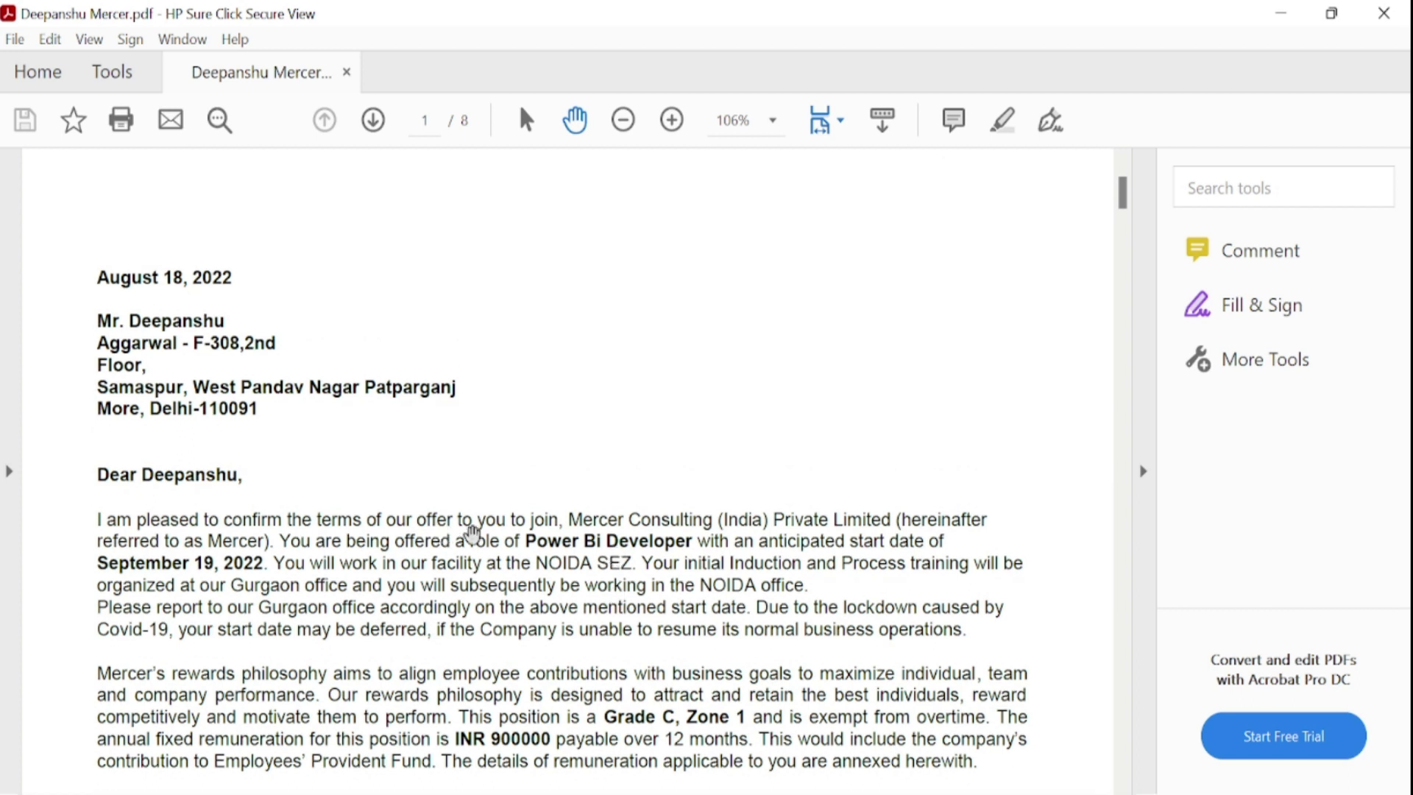
pyautogui.scroll(-3, 466, 535)
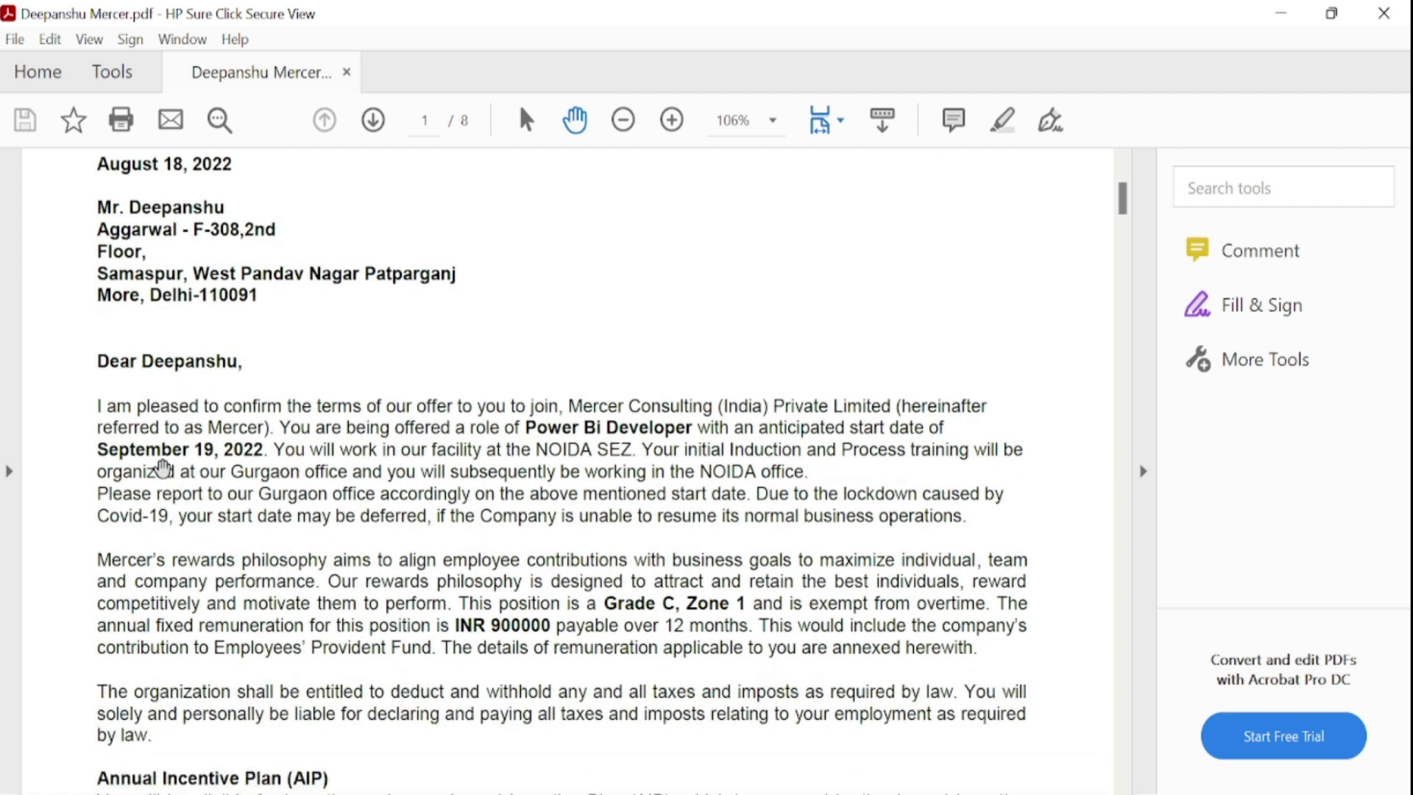